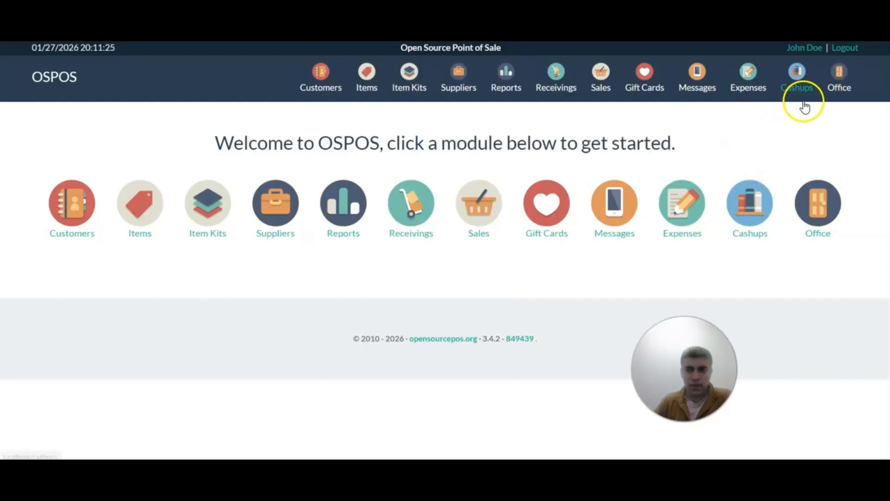
# Open the system configuration from the office modules and review the company information fields.
pyautogui.click(833, 74)
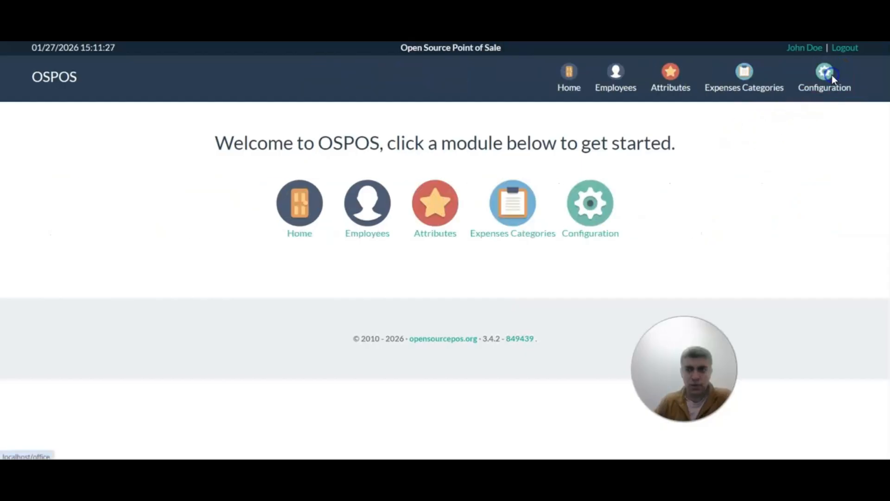
pyautogui.click(593, 205)
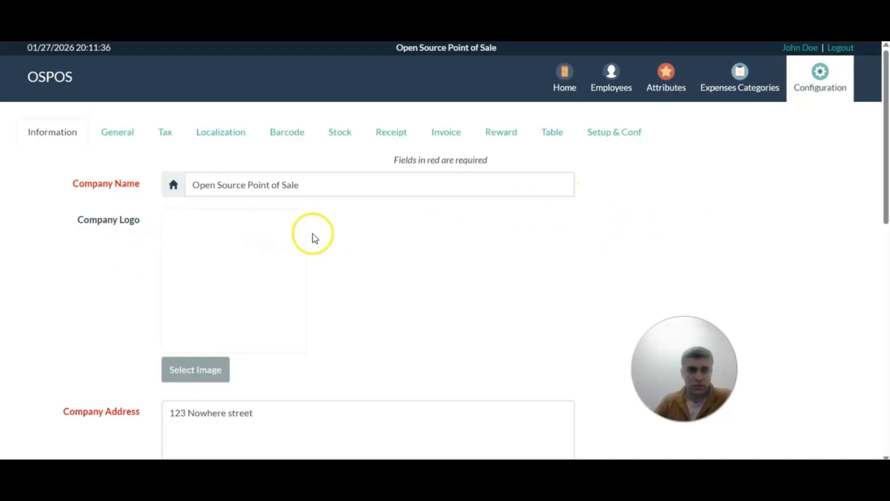
pyautogui.scroll(-1, 315, 239)
pyautogui.moveTo(301, 128); pyautogui.dragTo(191, 128)
pyautogui.scroll(-1, 376, 236)
pyautogui.scroll(-4, 314, 290)
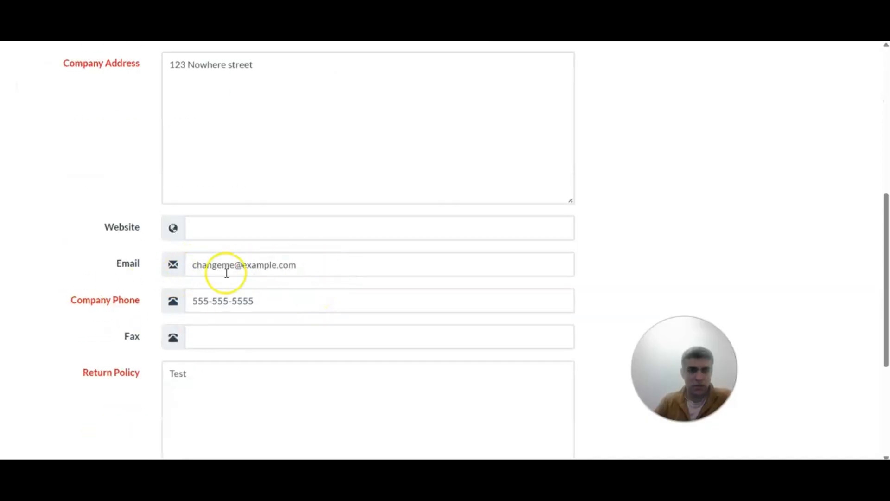
pyautogui.scroll(-2, 371, 339)
pyautogui.scroll(8, 371, 339)
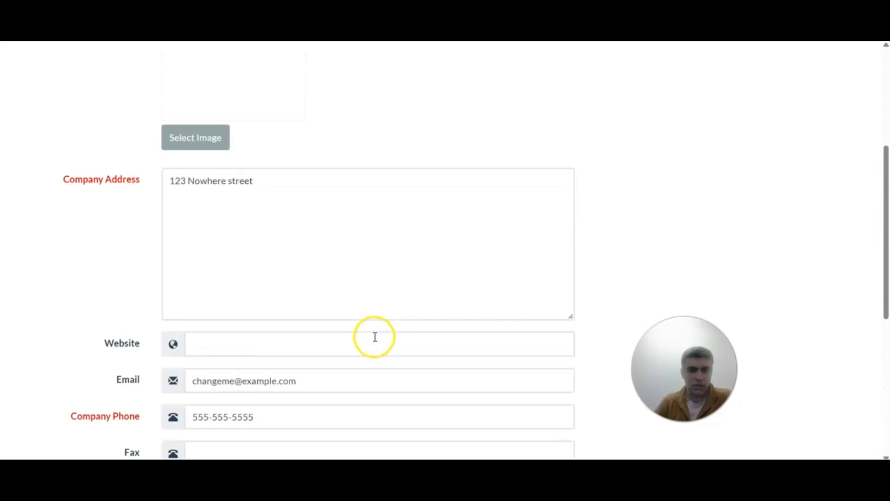
# Review the general settings, including the available themes, default discounts, image upload restrictions and gift card numbering.
pyautogui.click(116, 135)
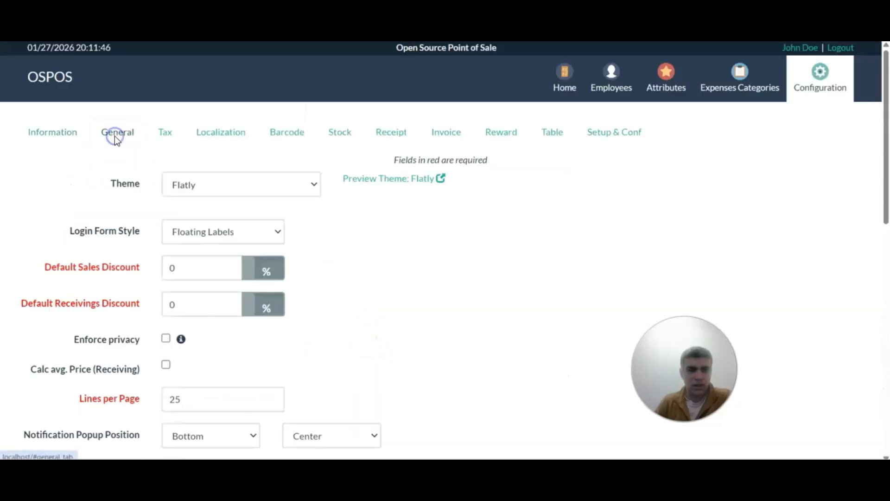
pyautogui.click(270, 186)
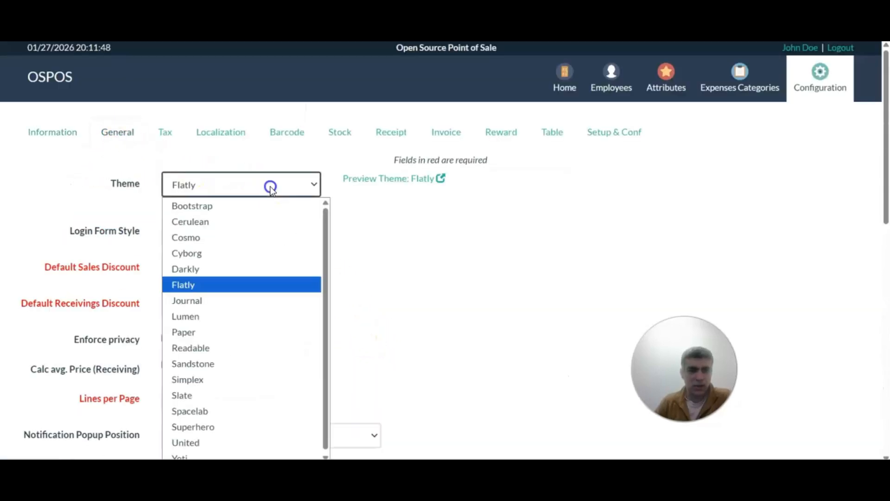
pyautogui.click(371, 260)
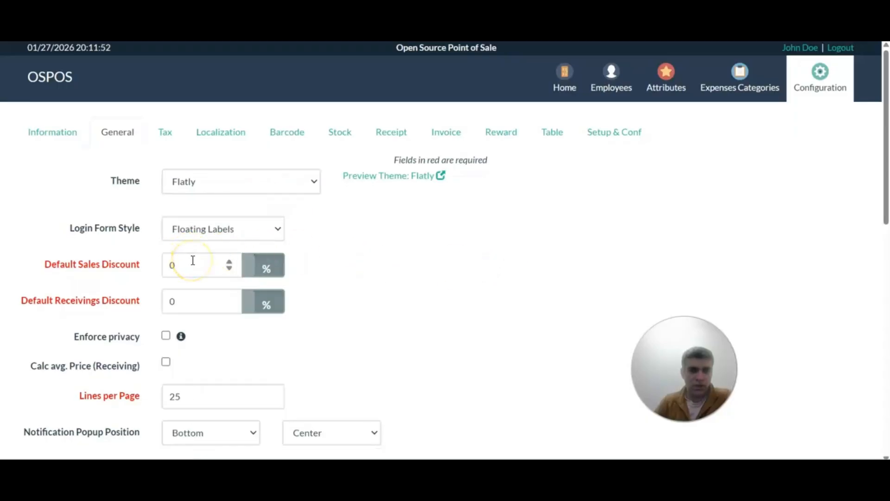
pyautogui.click(195, 293)
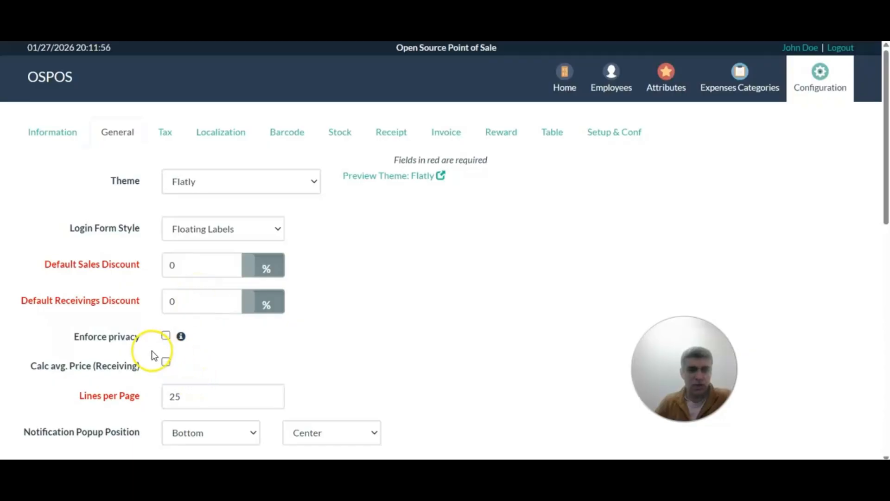
pyautogui.scroll(-4, 154, 352)
pyautogui.scroll(-1, 185, 354)
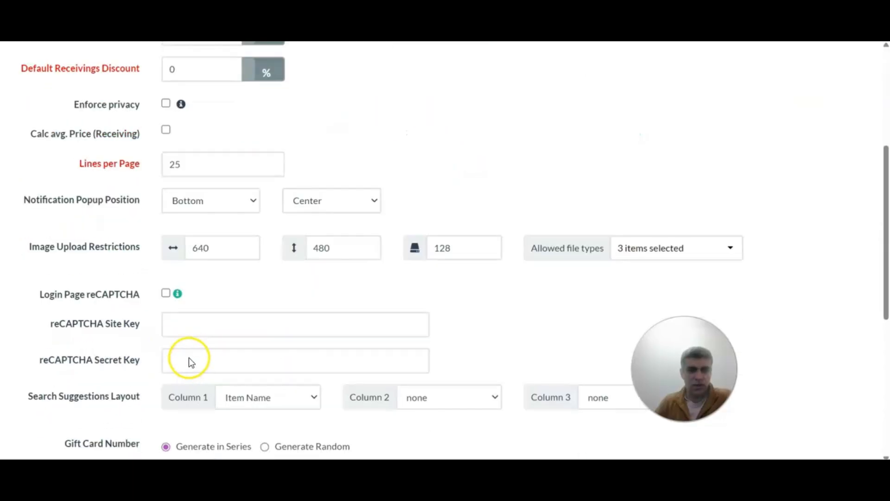
pyautogui.scroll(-1, 195, 343)
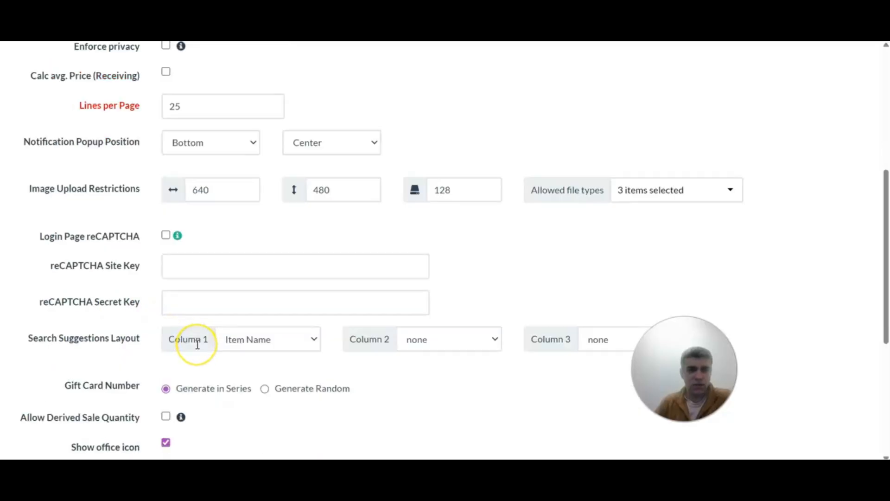
pyautogui.scroll(-2, 198, 344)
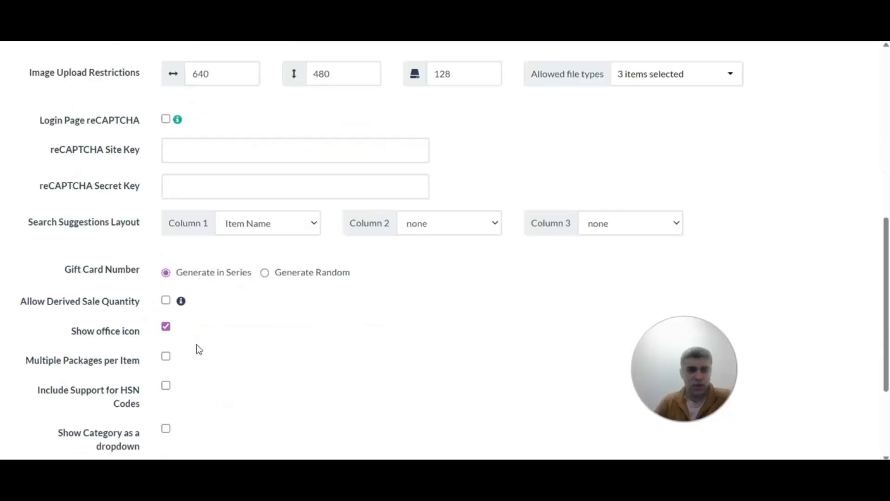
pyautogui.scroll(-1, 213, 304)
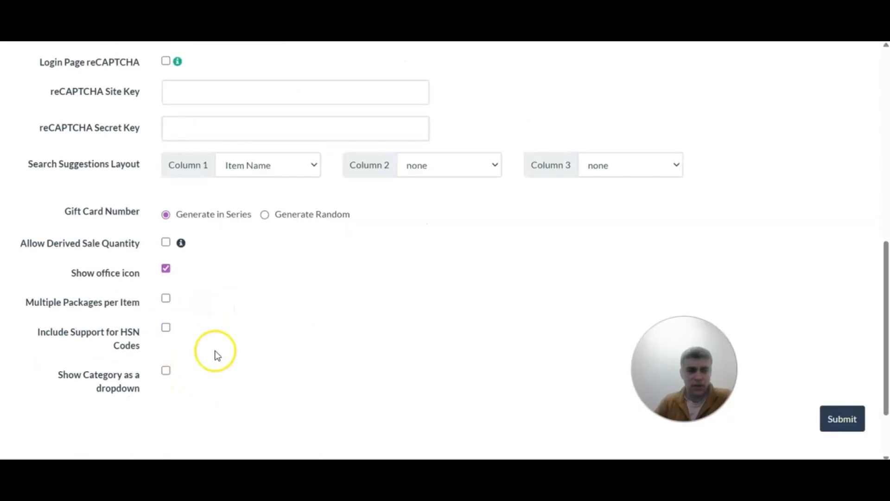
pyautogui.scroll(8, 225, 344)
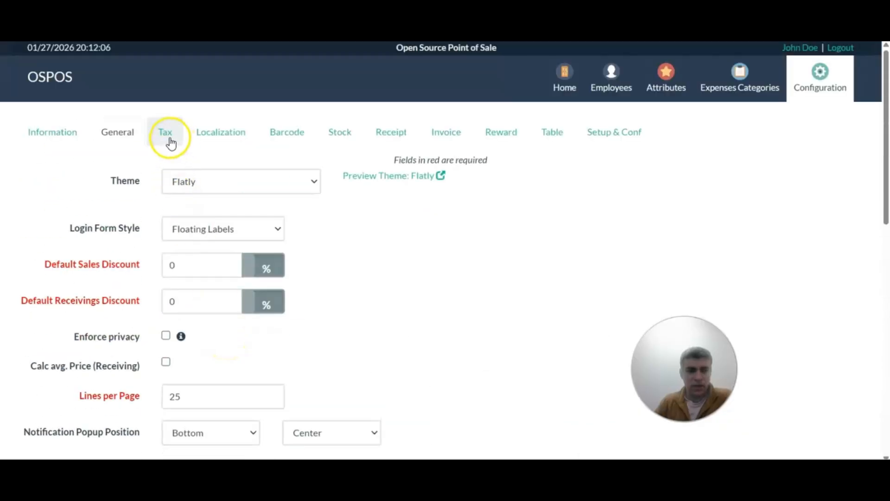
# Review the tax settings, including the tax rates and the destination-based tax options.
pyautogui.click(170, 139)
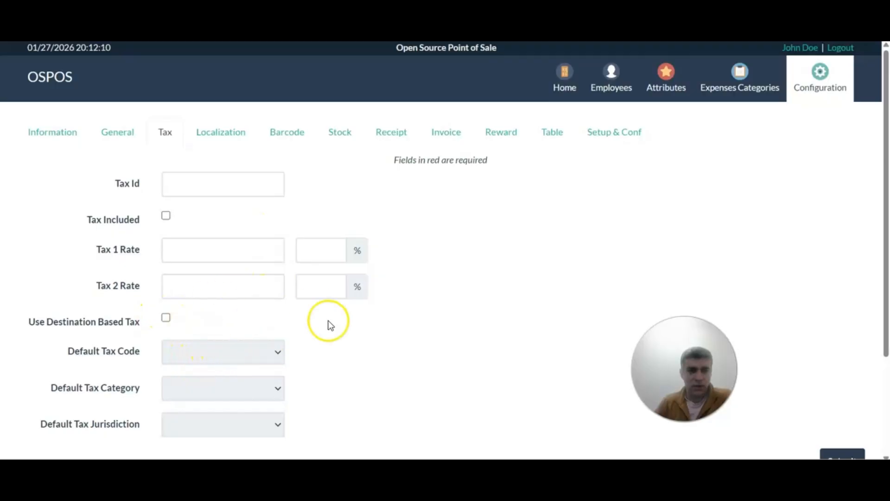
pyautogui.scroll(-3, 329, 324)
pyautogui.scroll(1, 331, 325)
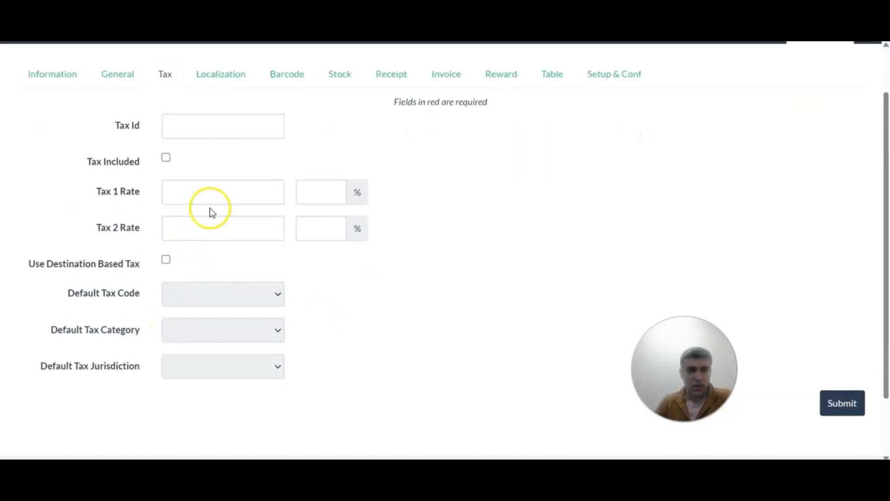
pyautogui.scroll(1, 322, 181)
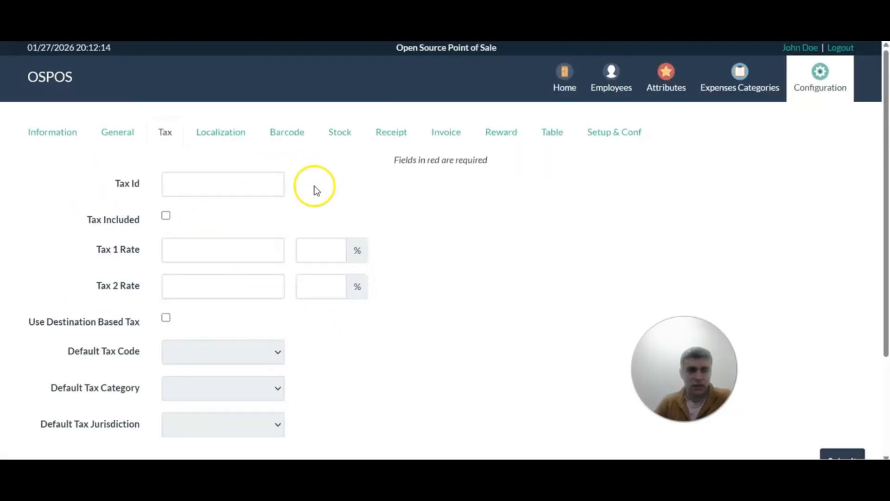
# Set the locale in the localization settings to en_GB and apply it to the number format preview.
pyautogui.click(218, 133)
pyautogui.click(199, 187)
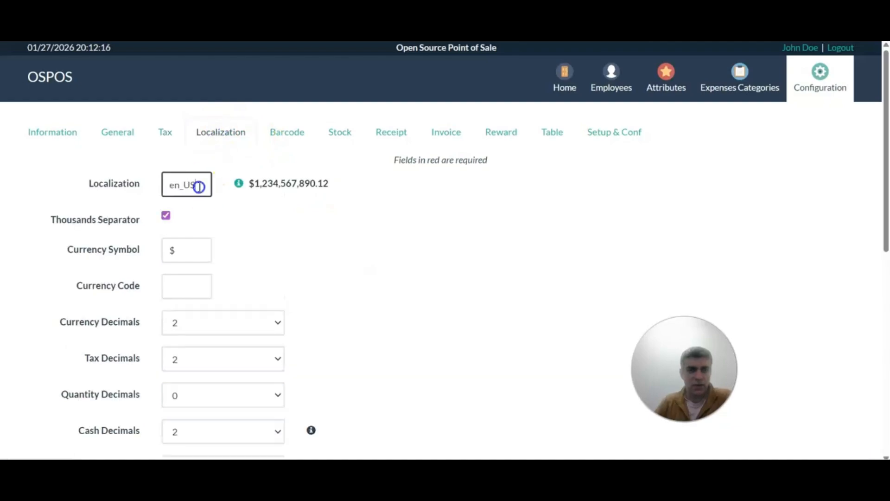
pyautogui.moveTo(195, 187); pyautogui.dragTo(169, 184)
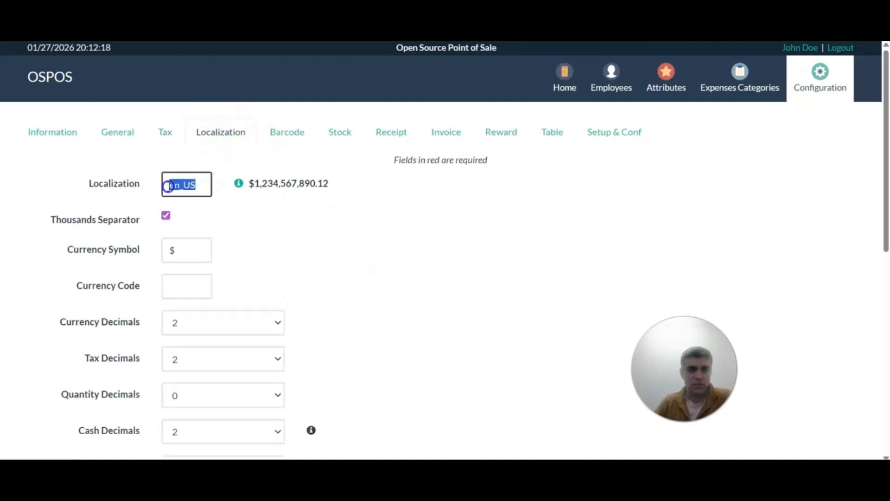
pyautogui.click(199, 184)
pyautogui.press('BackSpace')
pyautogui.press('BackSpace')
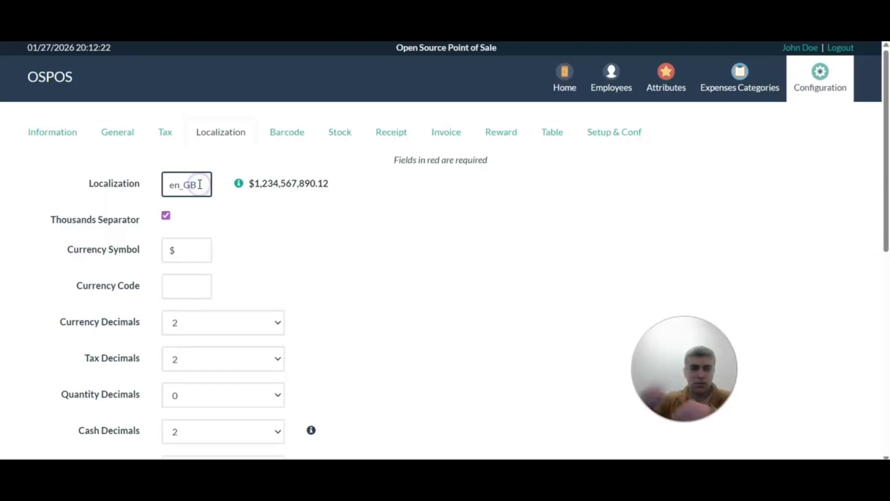
pyautogui.click(365, 311)
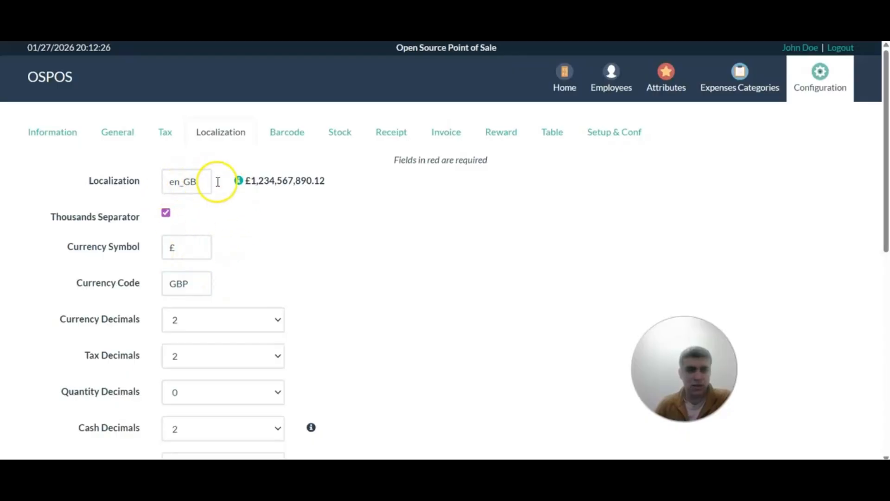
# Check the currency symbol, cash rounding and payment options order in the localization settings.
pyautogui.click(176, 248)
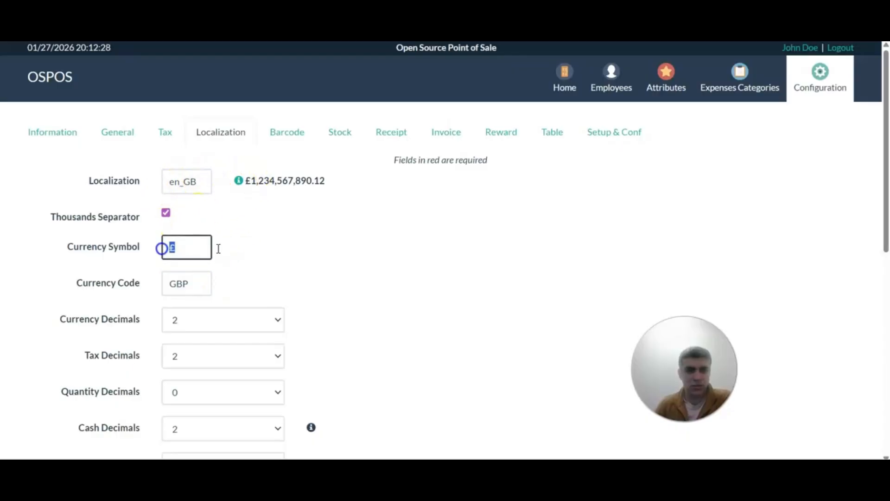
pyautogui.click(304, 251)
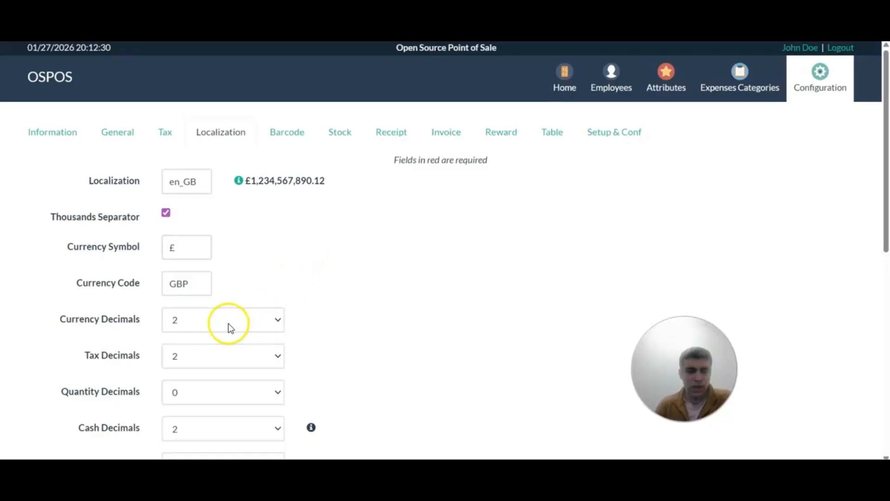
pyautogui.scroll(-3, 427, 268)
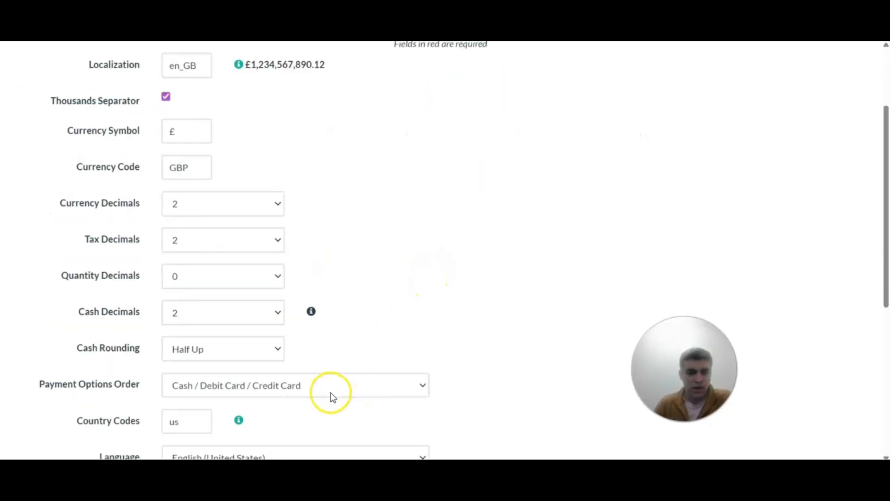
pyautogui.click(229, 355)
pyautogui.click(229, 356)
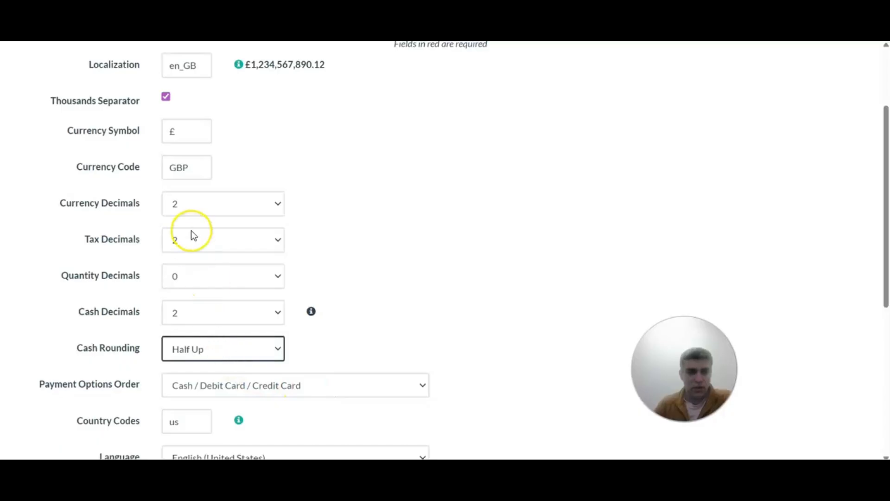
pyautogui.click(213, 385)
pyautogui.click(213, 386)
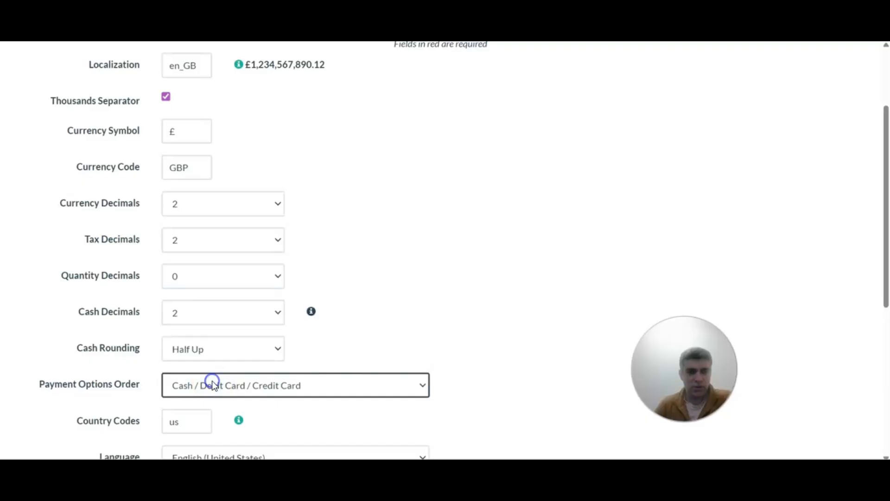
# Replace the country code in the localization settings with gb.
pyautogui.scroll(-1, 213, 385)
pyautogui.moveTo(190, 364); pyautogui.dragTo(153, 364)
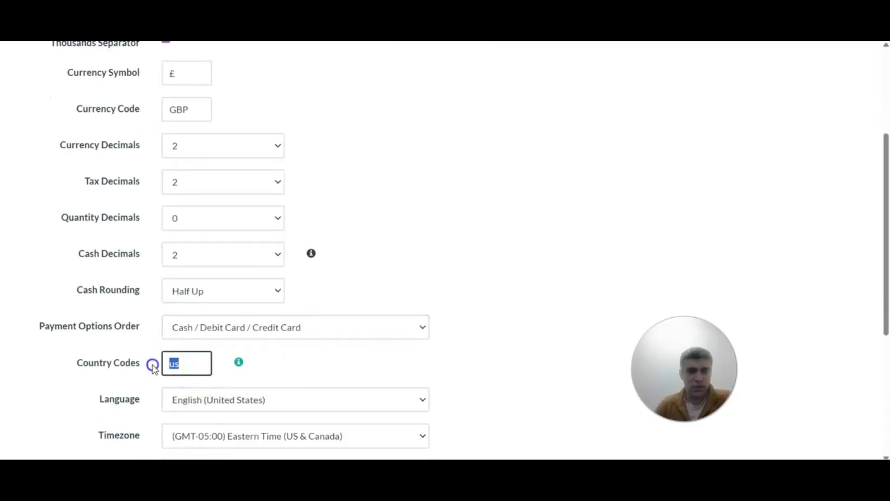
pyautogui.write('gb')
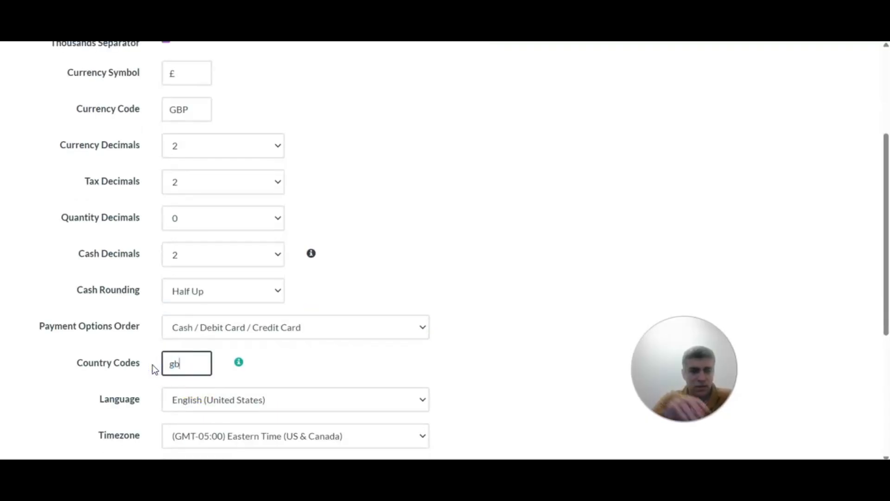
pyautogui.click(351, 375)
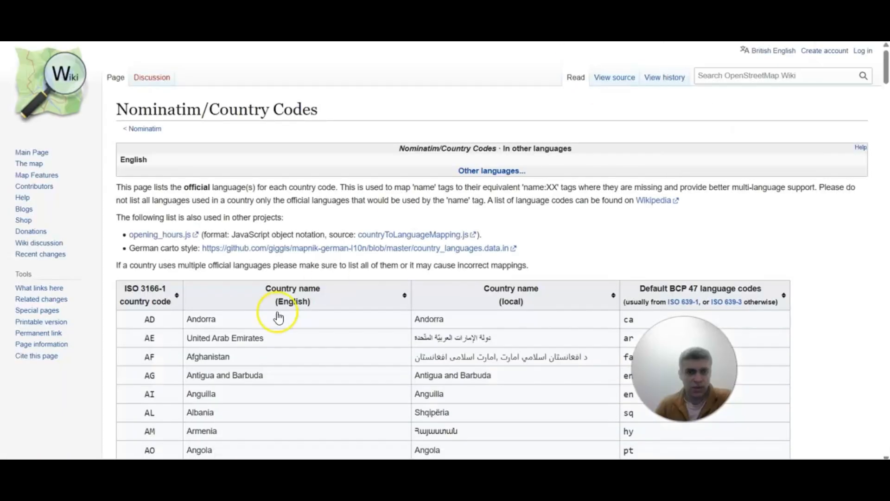
# Examine the table of ISO country codes on the OpenStreetMap wiki's Nominatim page.
pyautogui.scroll(-2, 215, 336)
pyautogui.scroll(-1, 214, 331)
pyautogui.scroll(-20, 218, 332)
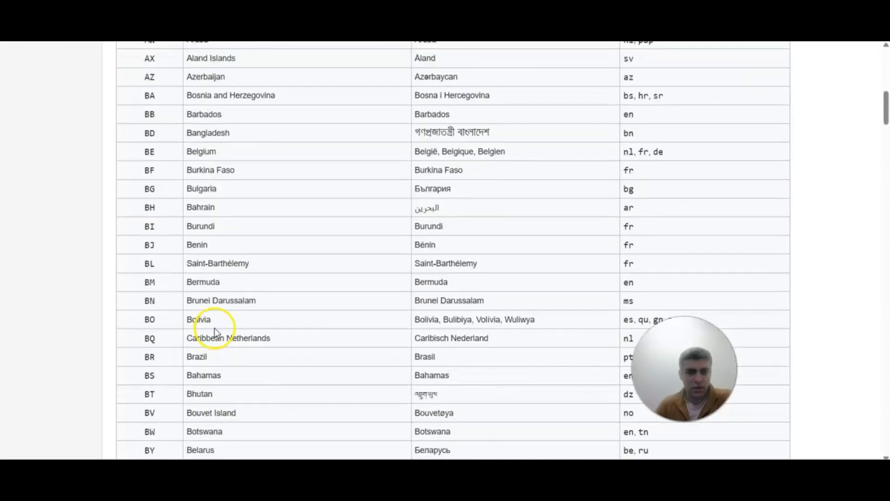
pyautogui.scroll(-20, 239, 334)
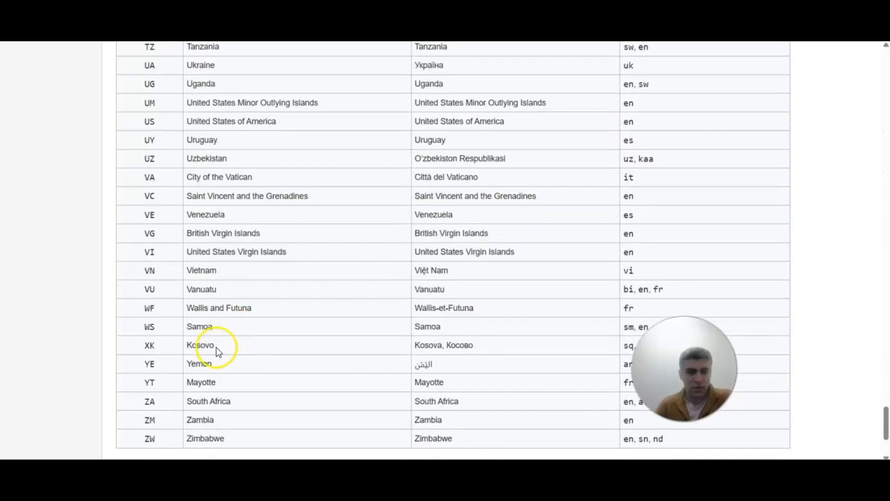
pyautogui.scroll(2, 212, 284)
pyautogui.scroll(20, 211, 282)
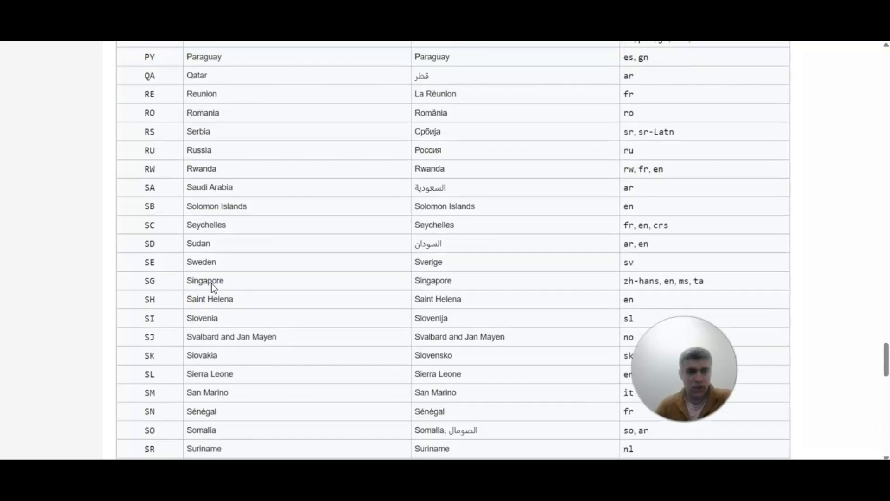
pyautogui.scroll(6, 211, 283)
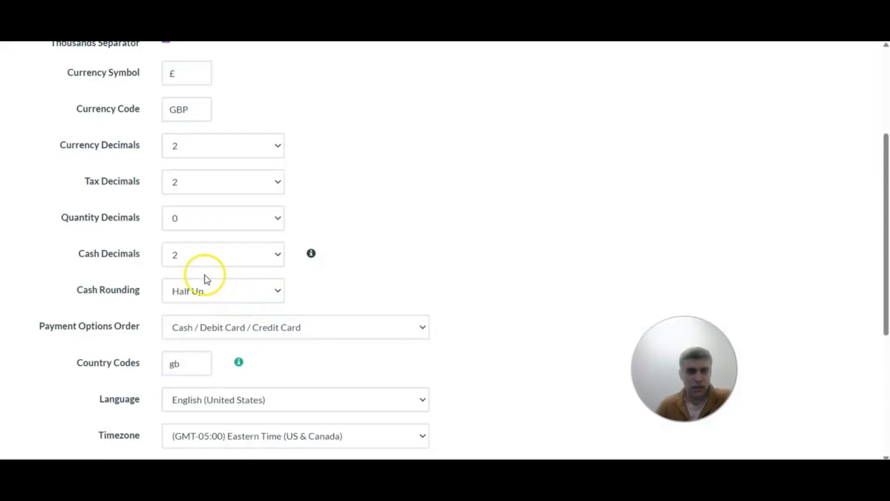
# Set the system language to English (United Kingdom).
pyautogui.click(177, 364)
pyautogui.click(427, 352)
pyautogui.click(319, 404)
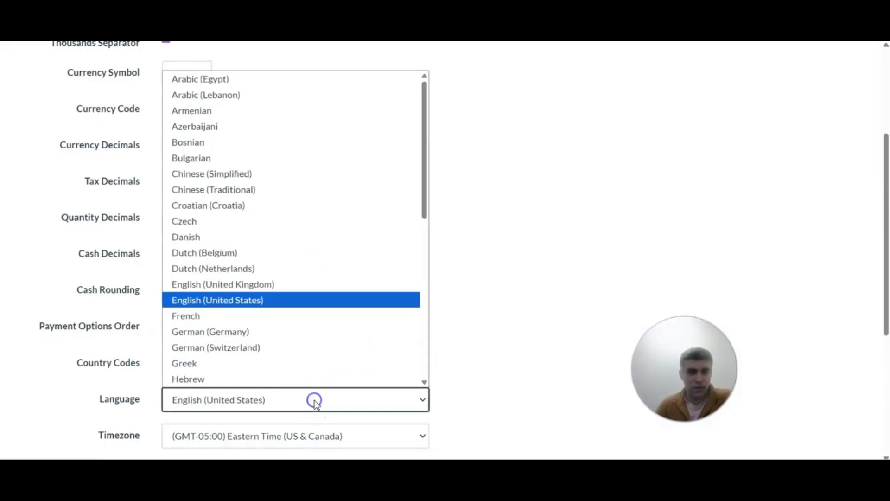
pyautogui.click(259, 284)
# Set the timezone to (GMT) Greenwich Mean Time : London in the localization settings.
pyautogui.scroll(-3, 491, 295)
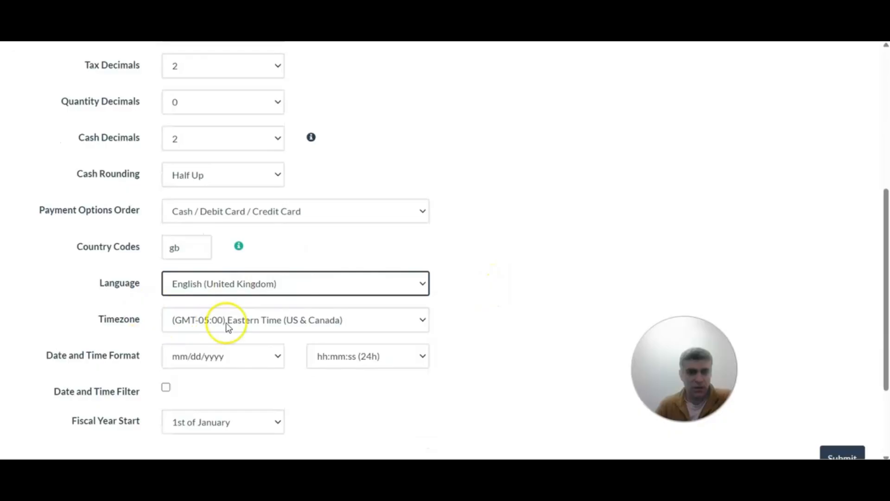
pyautogui.click(246, 319)
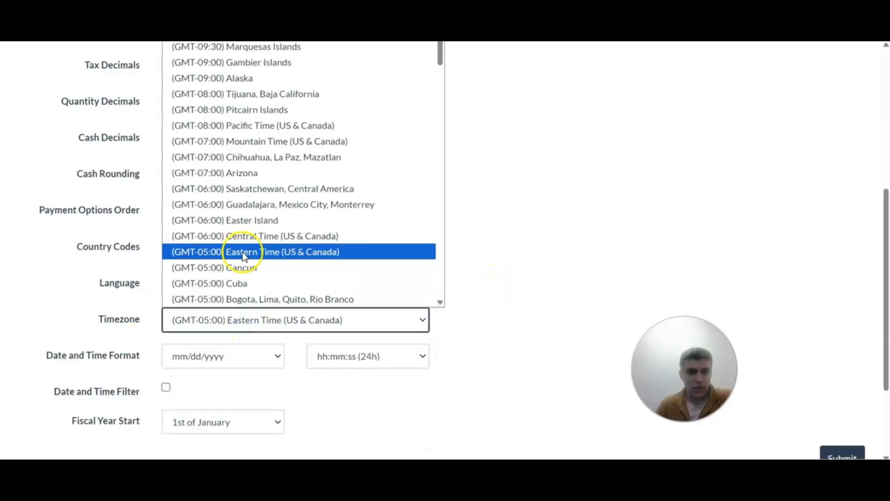
pyautogui.scroll(-10, 245, 257)
pyautogui.click(253, 239)
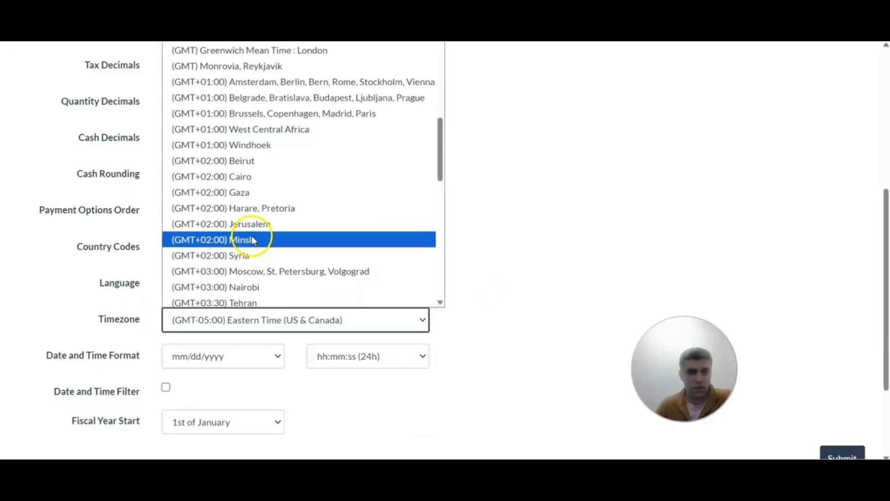
pyautogui.scroll(-2, 253, 238)
pyautogui.scroll(2, 252, 237)
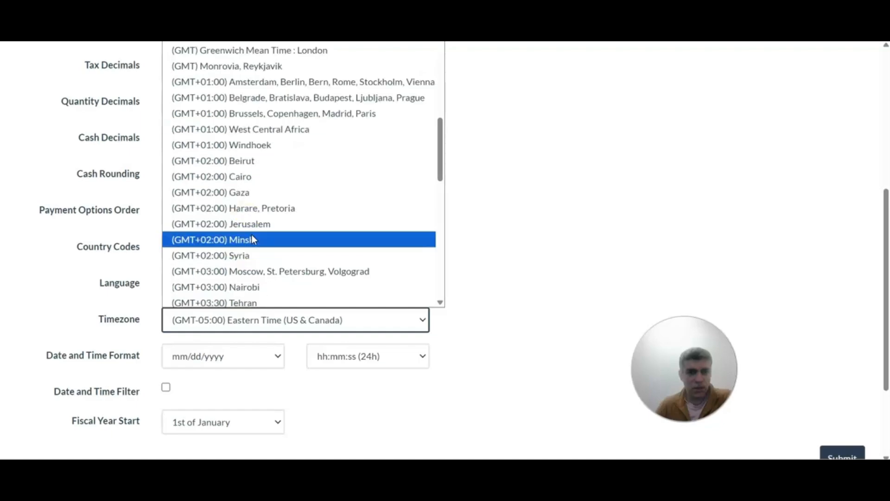
pyautogui.scroll(2, 252, 238)
pyautogui.click(239, 104)
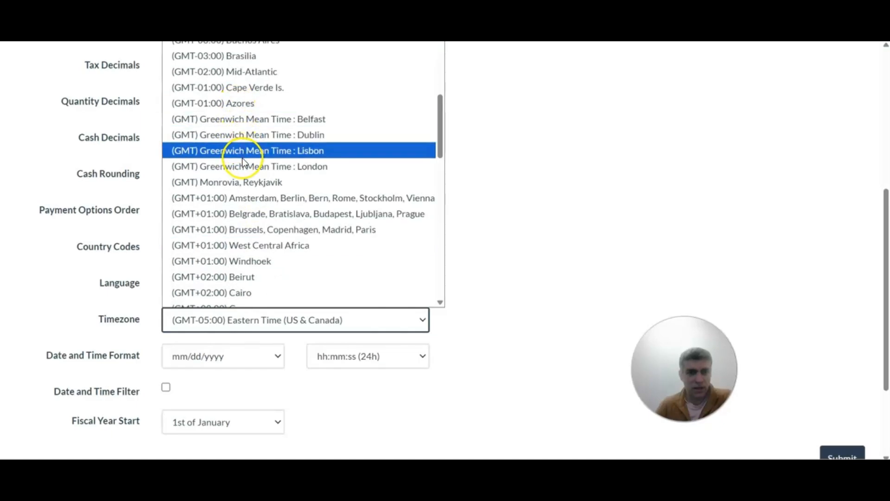
pyautogui.click(242, 164)
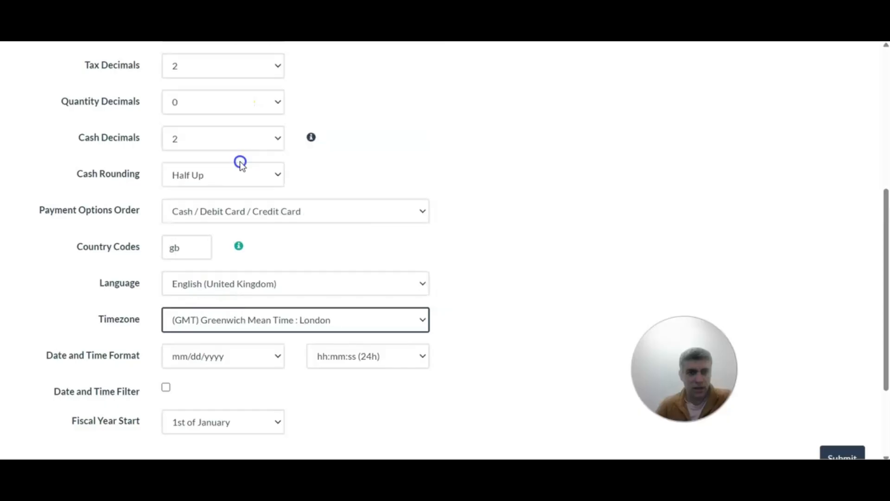
# Set the date format to dd/mm/yyyy, leave the date and time filter disabled, and save the localization settings.
pyautogui.click(230, 358)
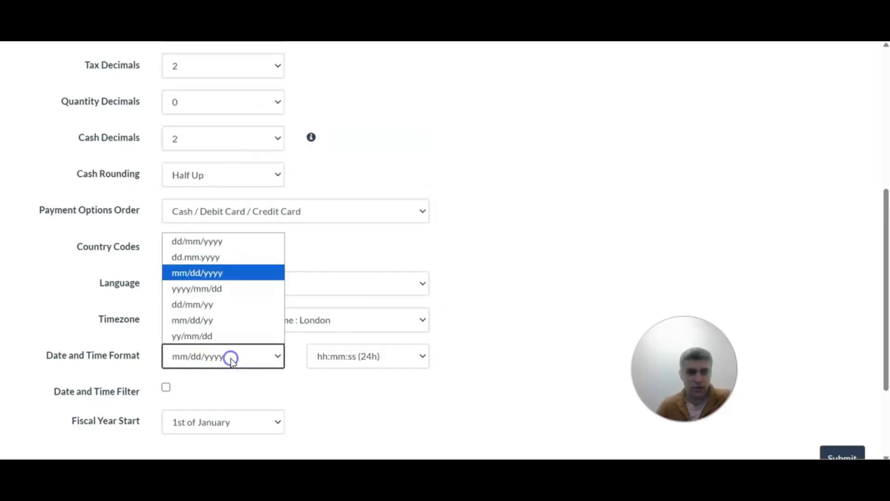
pyautogui.click(207, 242)
pyautogui.click(494, 335)
pyautogui.scroll(-1, 437, 346)
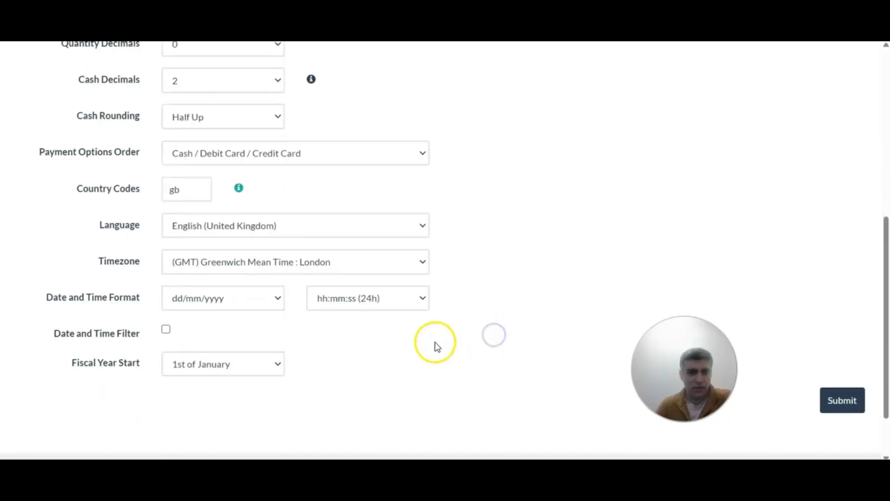
pyautogui.click(165, 330)
pyautogui.click(165, 330)
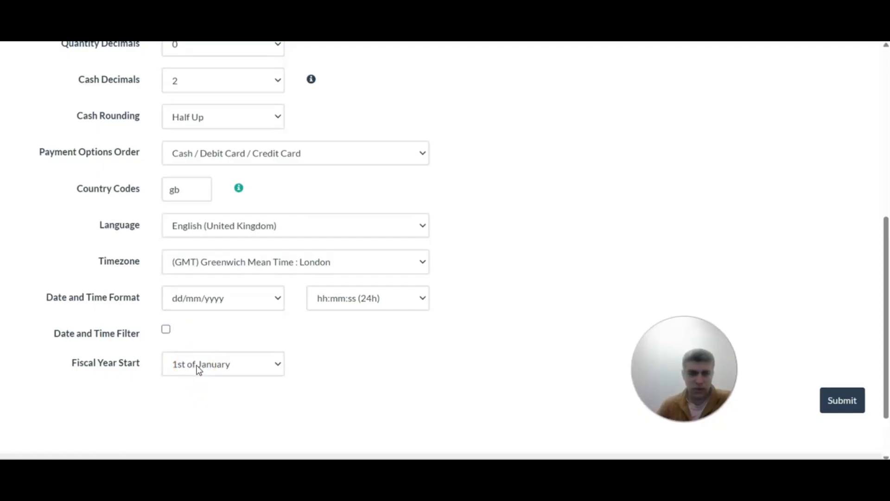
pyautogui.click(838, 401)
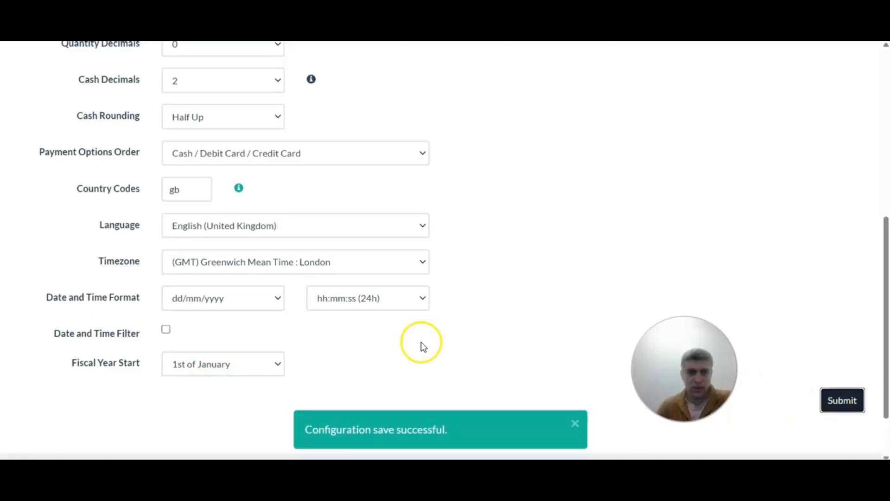
# Review the barcode settings, including the barcode size, content and layout, and the list of available barcode types.
pyautogui.scroll(6, 525, 346)
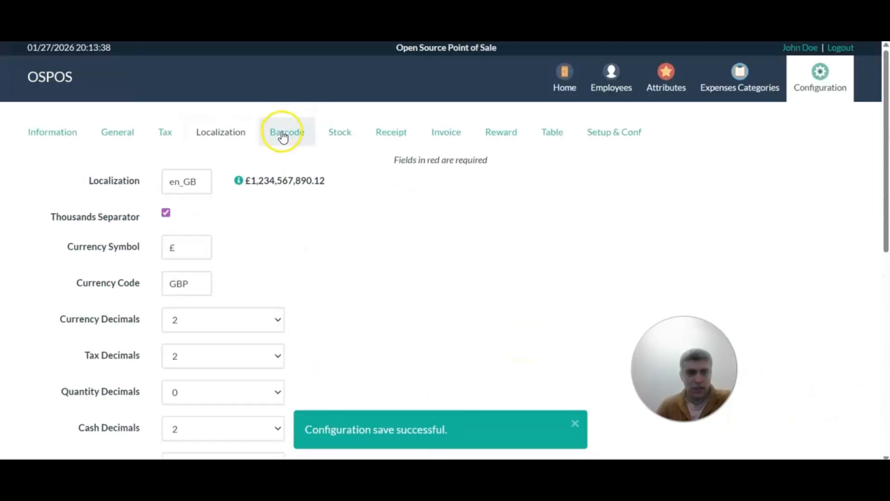
pyautogui.click(283, 133)
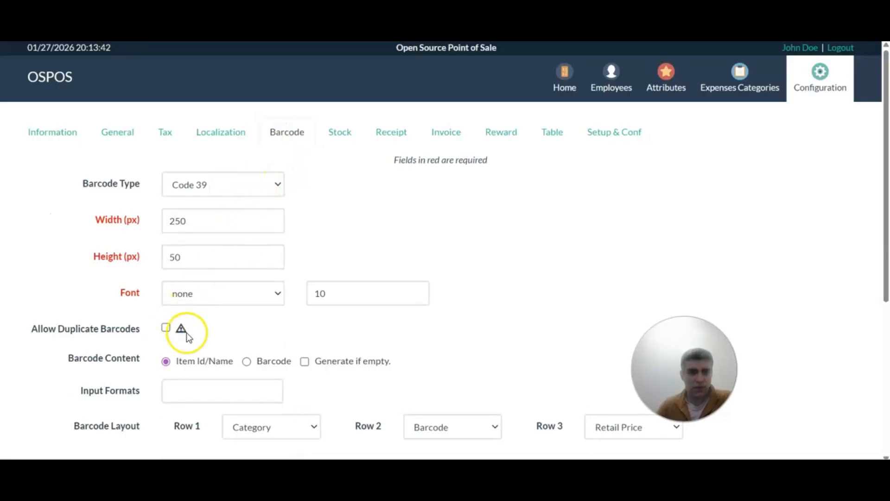
pyautogui.scroll(-1, 180, 332)
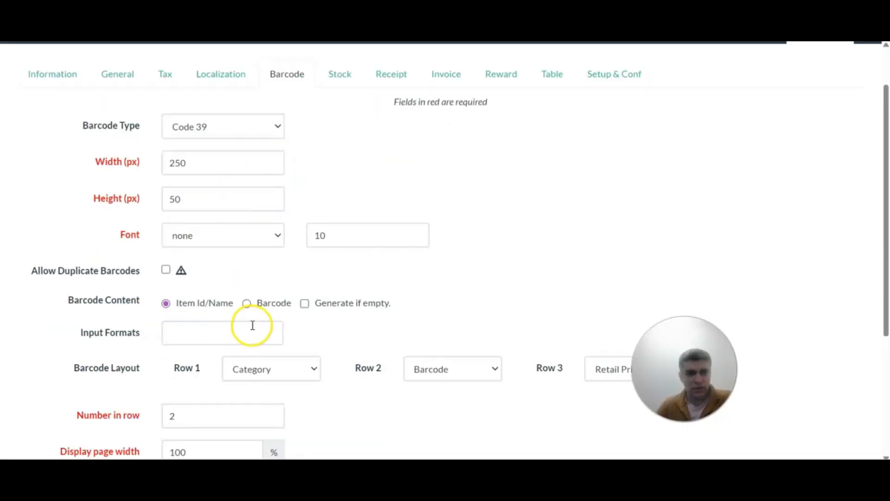
pyautogui.scroll(-1, 253, 323)
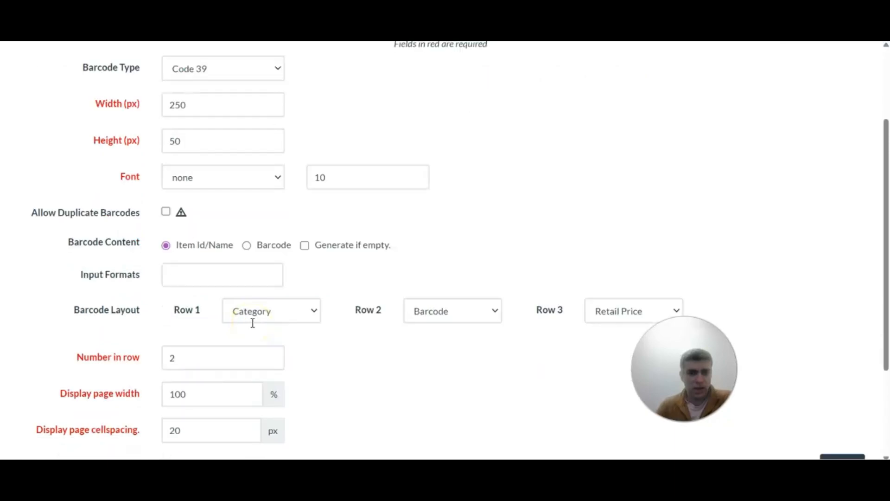
pyautogui.scroll(-1, 254, 327)
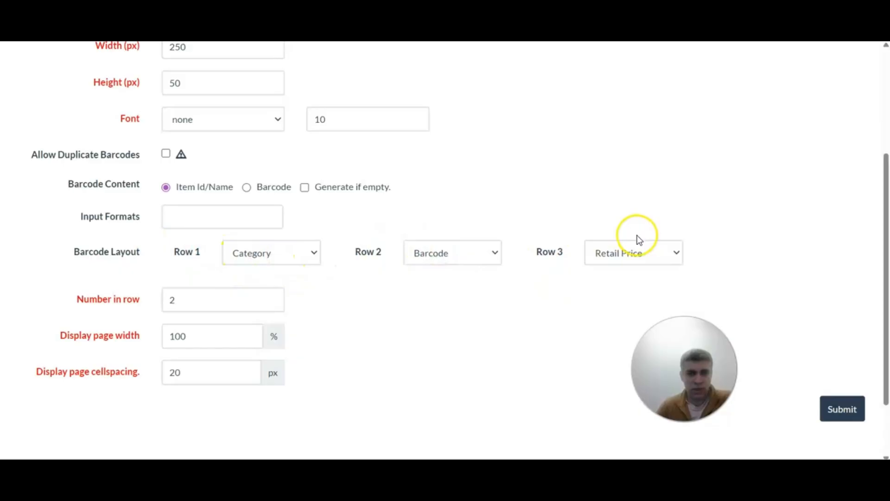
pyautogui.scroll(4, 479, 209)
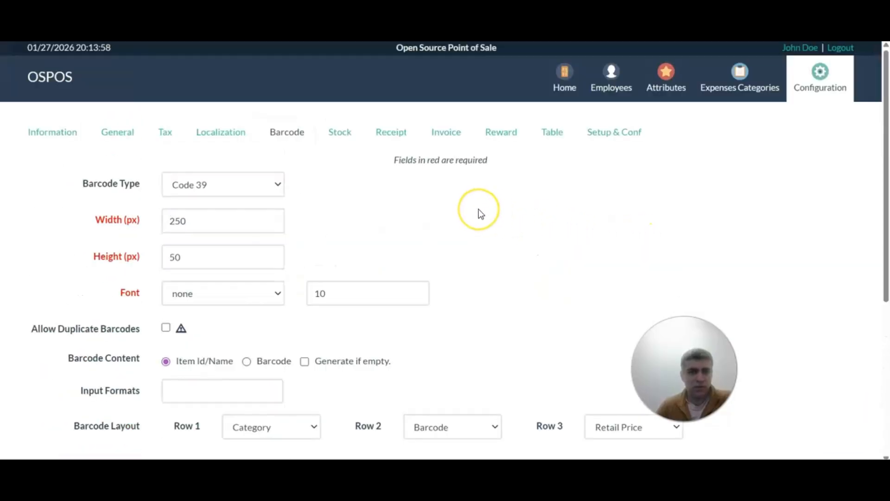
pyautogui.click(274, 184)
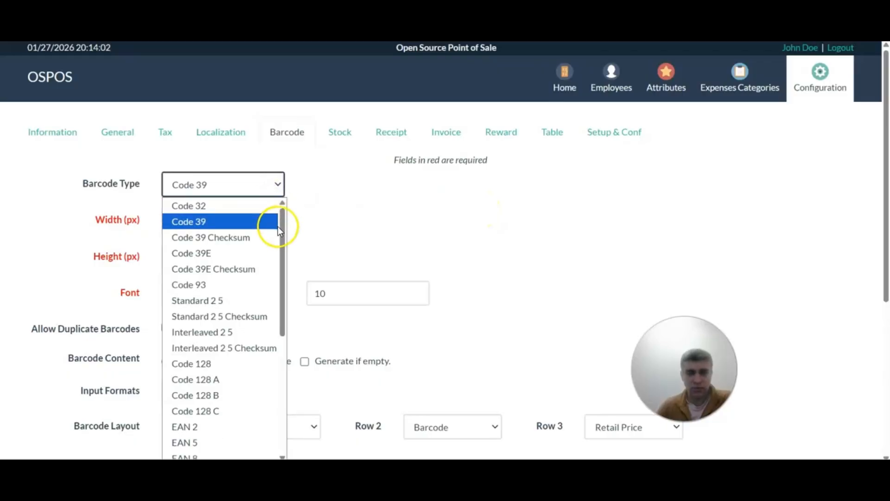
pyautogui.moveTo(284, 236)
pyautogui.mouseDown()
pyautogui.moveTo(295, 387)
pyautogui.moveTo(299, 237)
pyautogui.mouseUp()
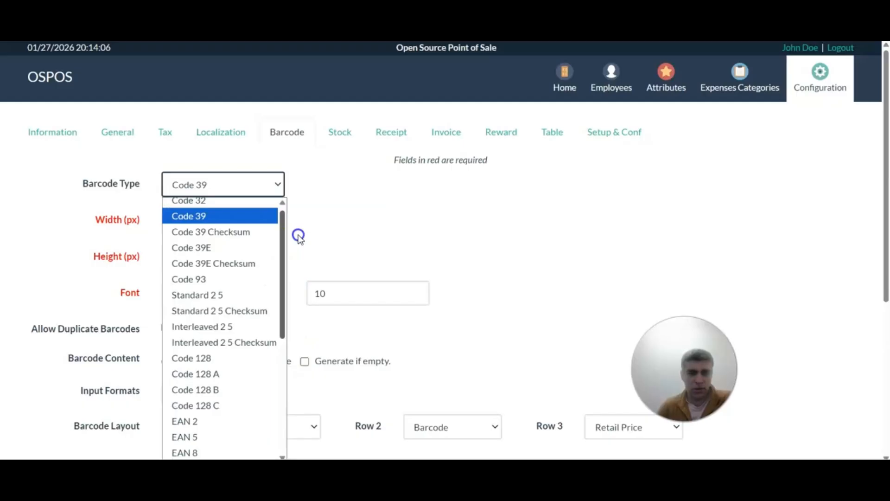
pyautogui.click(299, 238)
# Review the stock location and receipt settings, including the receipt template choices.
pyautogui.click(329, 135)
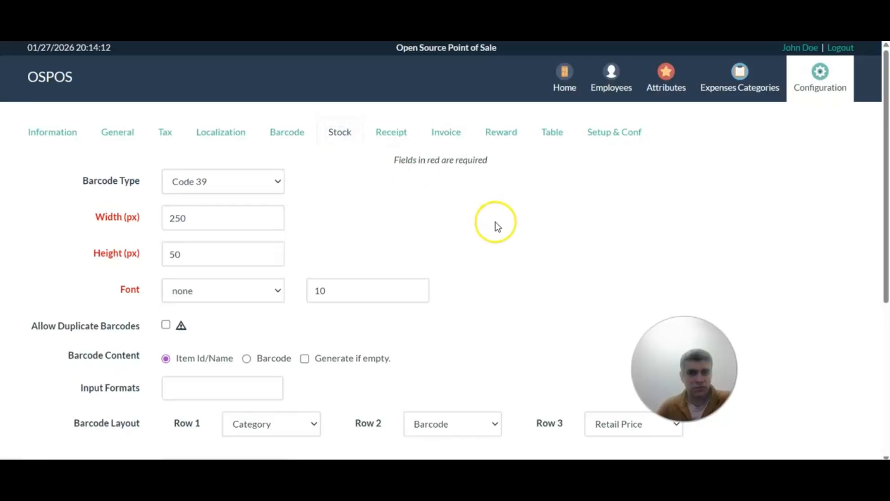
pyautogui.scroll(-4, 495, 221)
pyautogui.scroll(4, 494, 218)
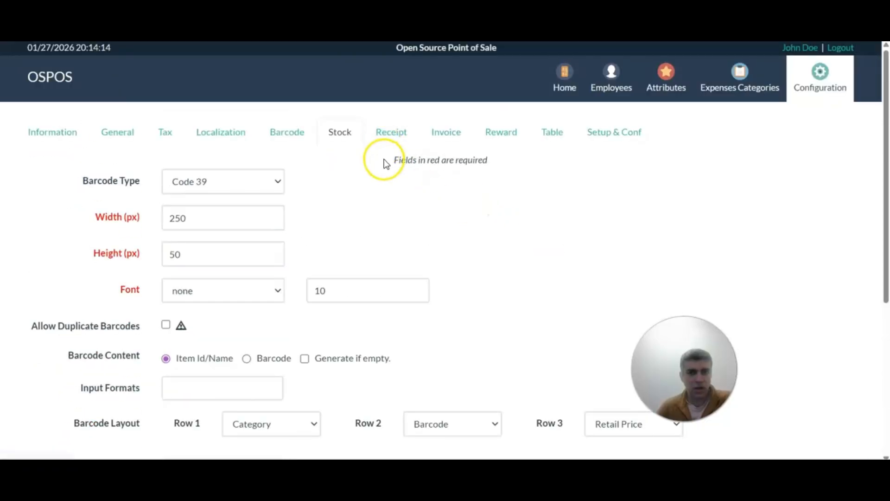
pyautogui.click(386, 132)
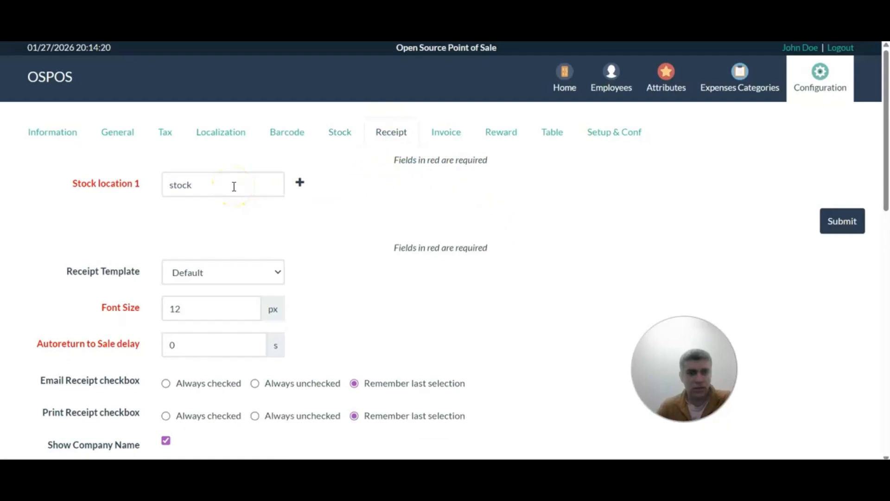
pyautogui.scroll(-1, 256, 234)
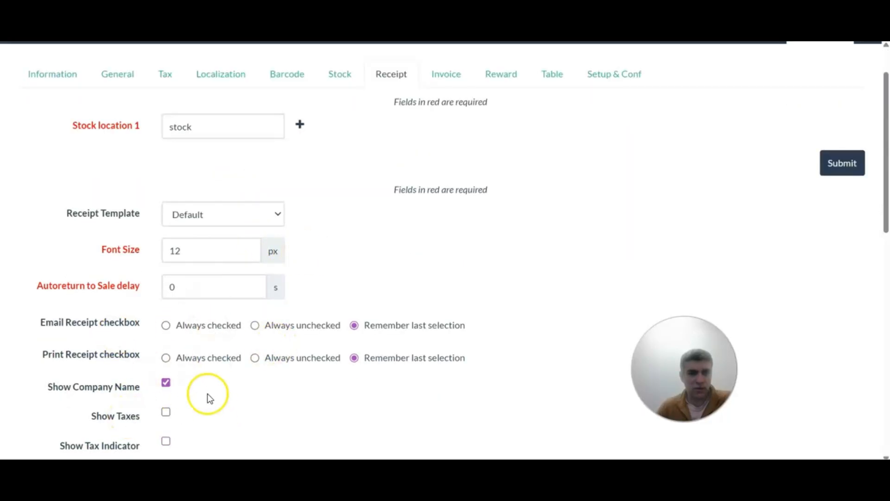
pyautogui.click(185, 210)
pyautogui.click(187, 209)
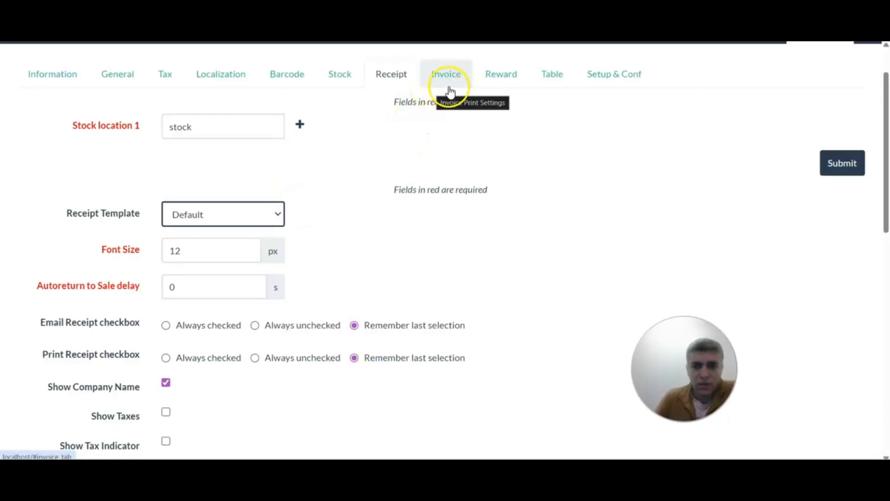
# Review the invoice settings, including the invoice types, default comments, email template, number formats and work order options.
pyautogui.click(461, 78)
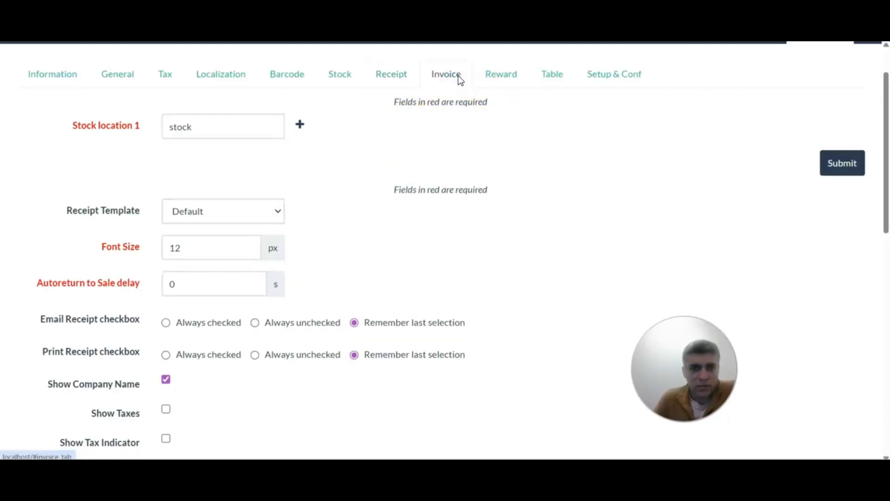
pyautogui.scroll(1, 451, 110)
pyautogui.scroll(-1, 452, 110)
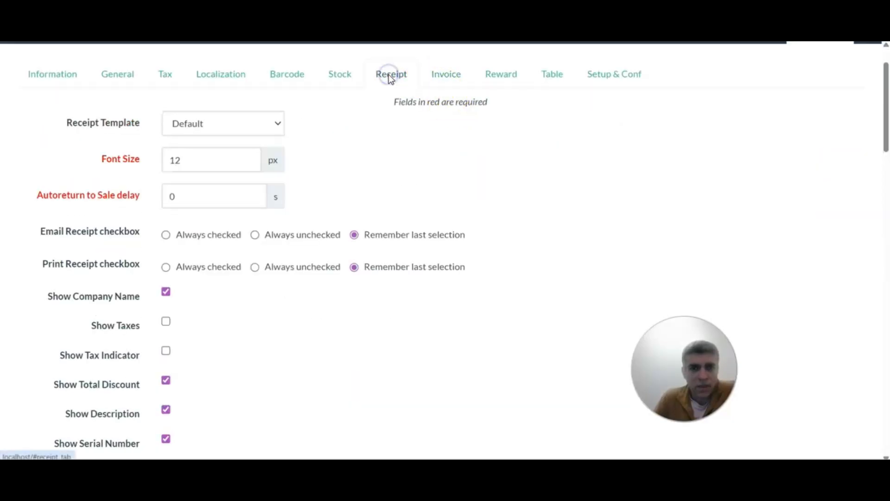
pyautogui.click(436, 80)
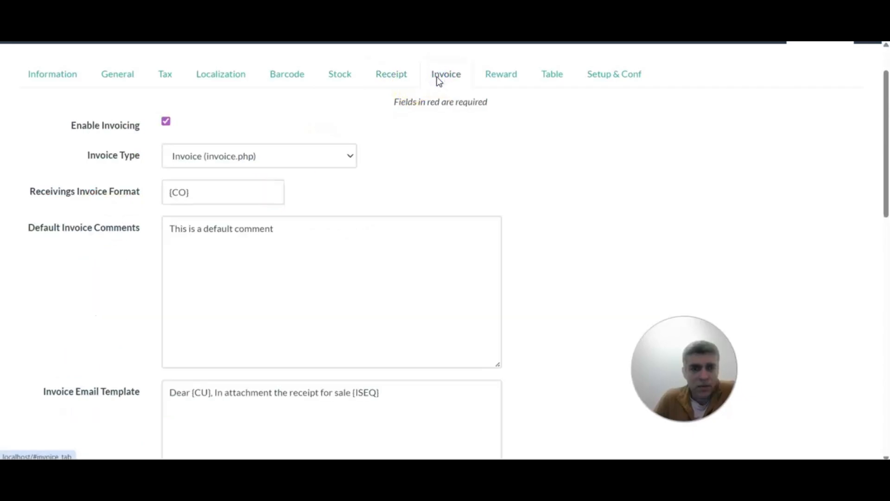
pyautogui.click(284, 154)
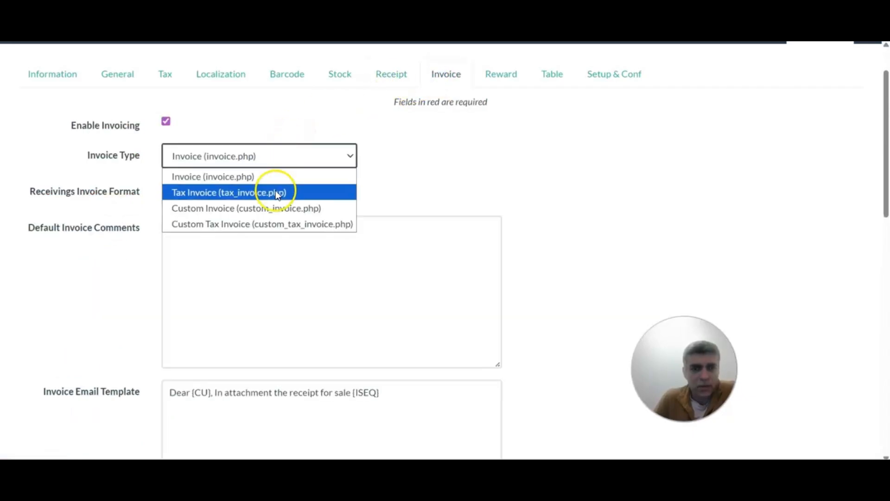
pyautogui.click(491, 183)
pyautogui.scroll(-3, 240, 274)
pyautogui.scroll(-6, 250, 307)
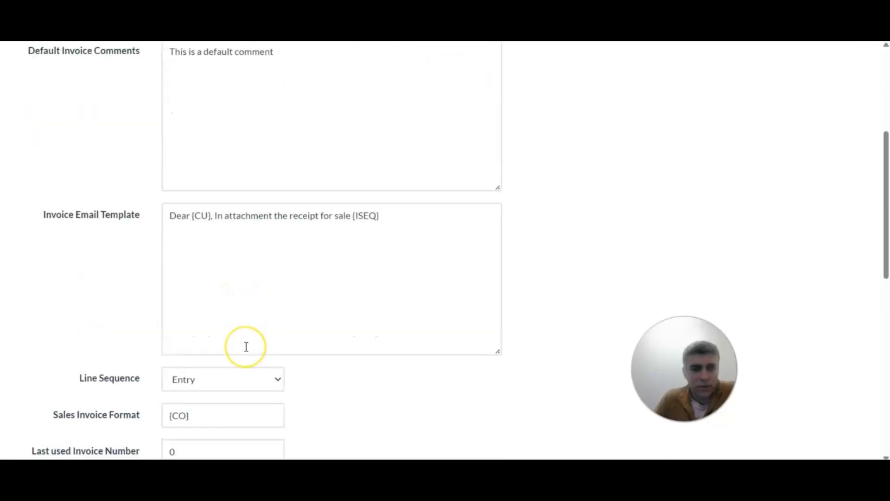
pyautogui.click(214, 261)
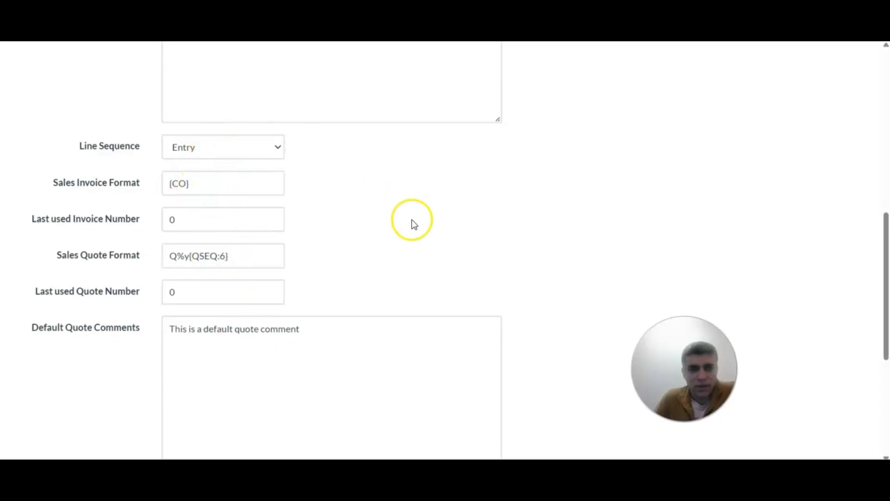
pyautogui.scroll(-3, 414, 225)
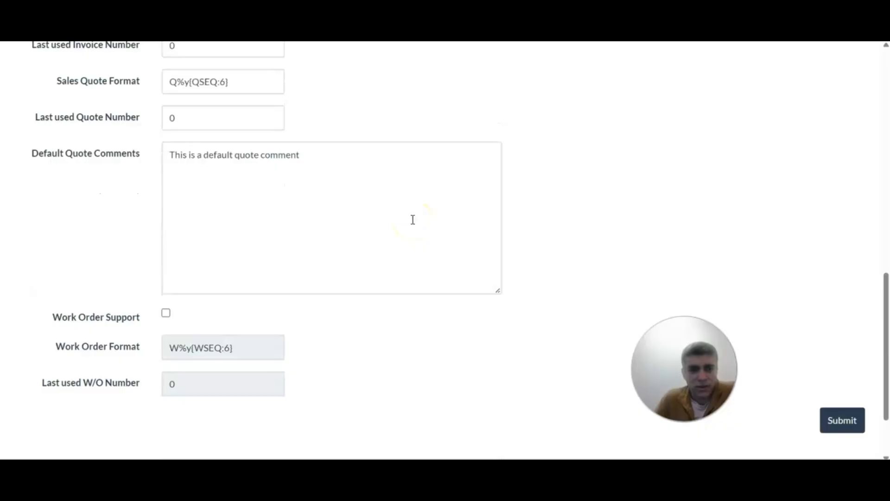
# Enable customer rewards in the reward settings.
pyautogui.scroll(10, 414, 216)
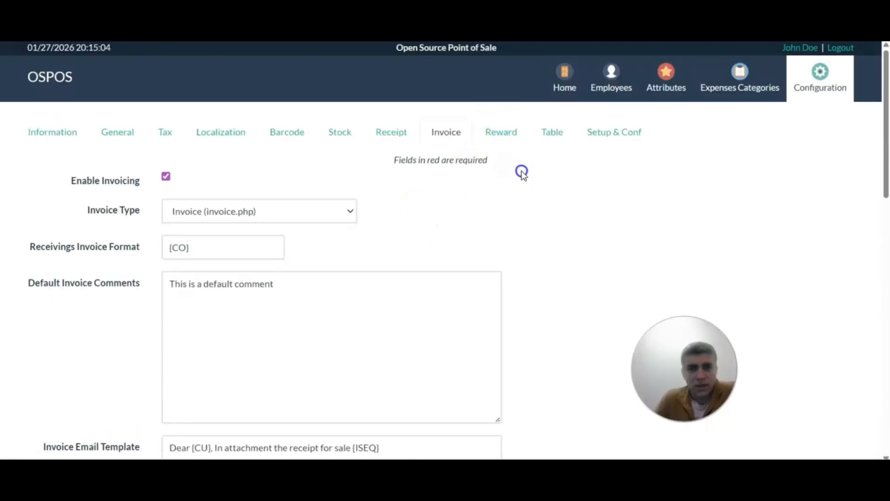
pyautogui.click(506, 139)
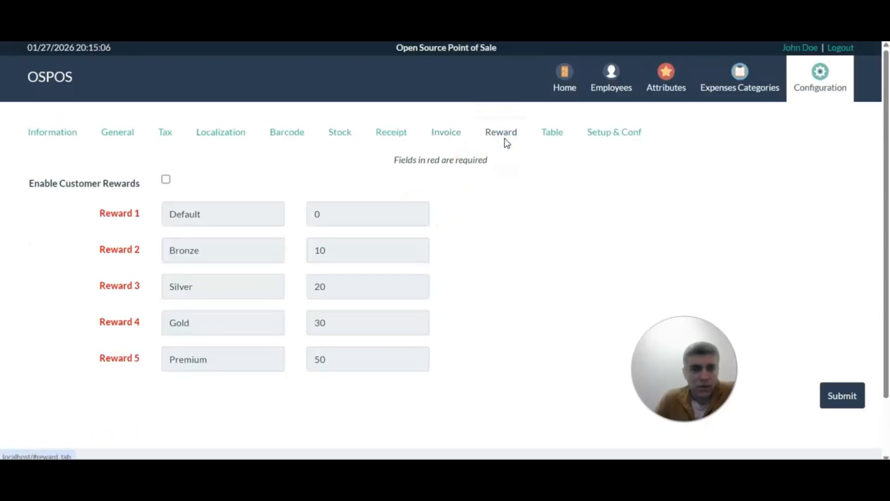
pyautogui.click(165, 179)
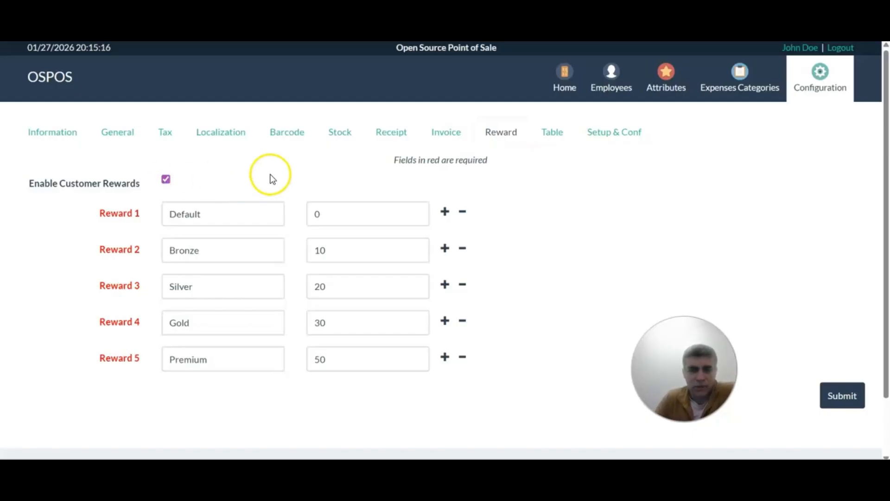
# Enable dinner tables in the table settings.
pyautogui.click(552, 133)
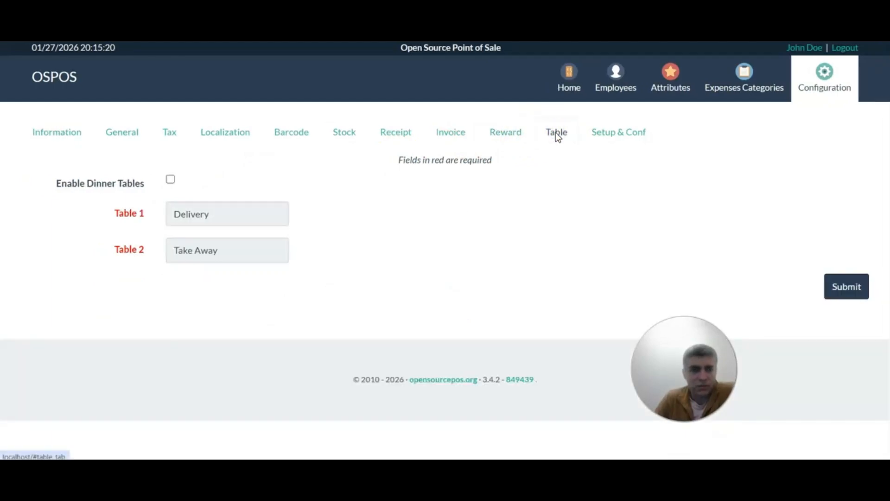
pyautogui.moveTo(60, 182); pyautogui.dragTo(152, 184)
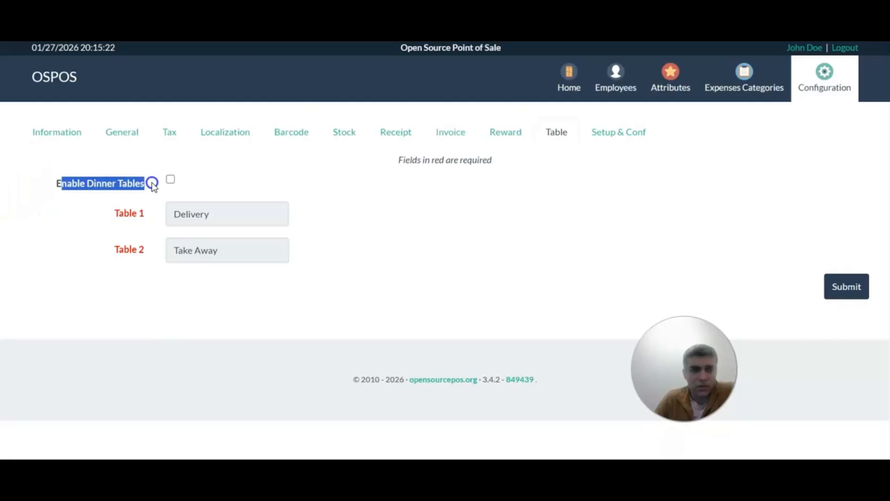
pyautogui.click(84, 188)
pyautogui.moveTo(55, 183); pyautogui.dragTo(141, 185)
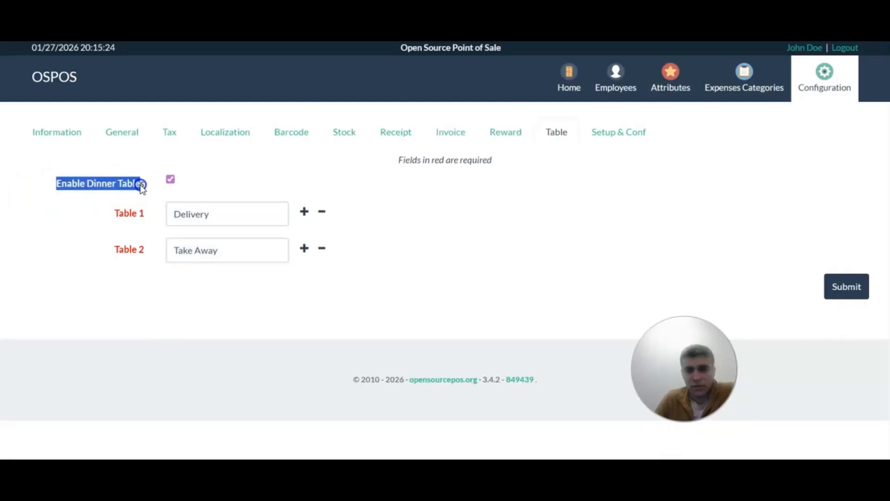
pyautogui.click(262, 176)
# Review the setup and configuration information, including the enabled extensions, user configuration and file permissions.
pyautogui.click(611, 132)
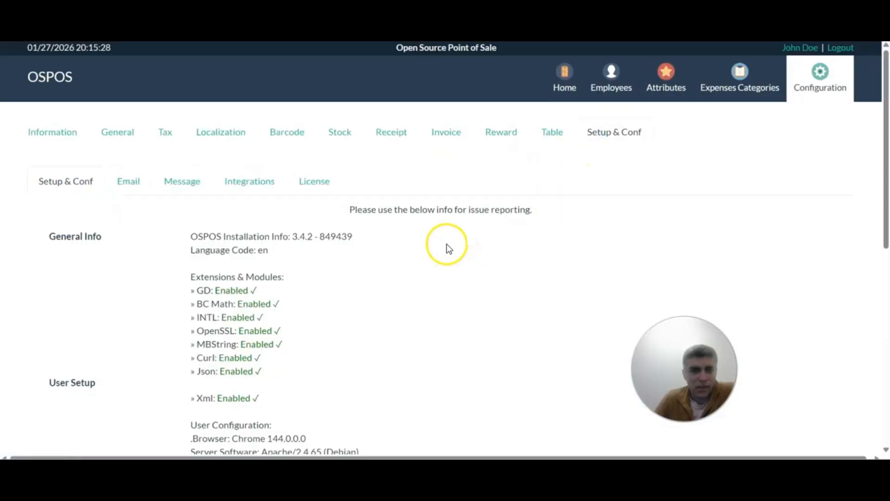
pyautogui.scroll(-6, 447, 235)
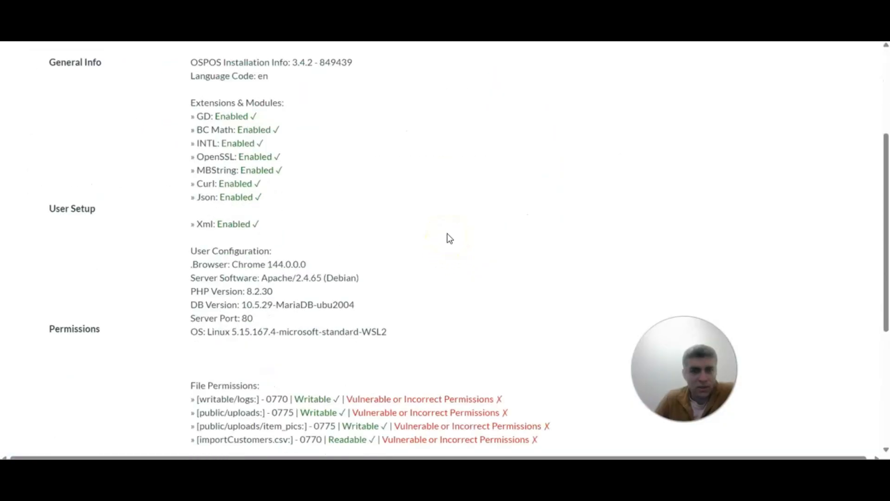
pyautogui.scroll(-3, 448, 237)
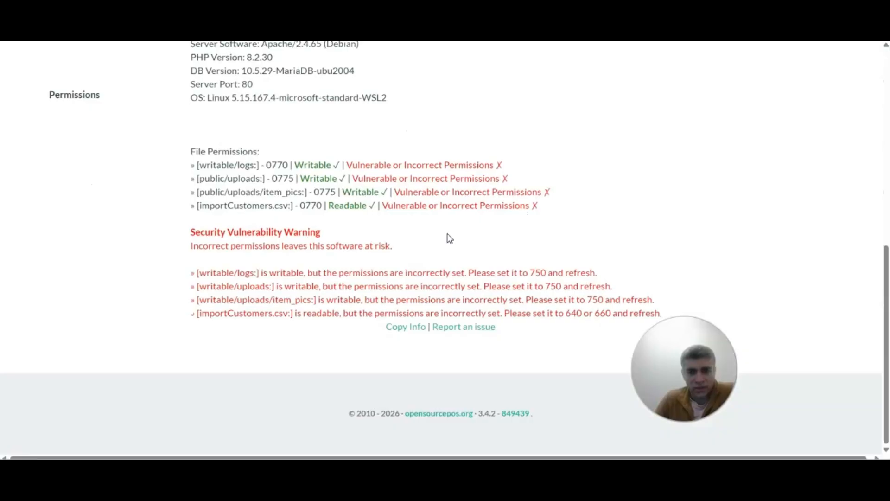
pyautogui.scroll(10, 449, 237)
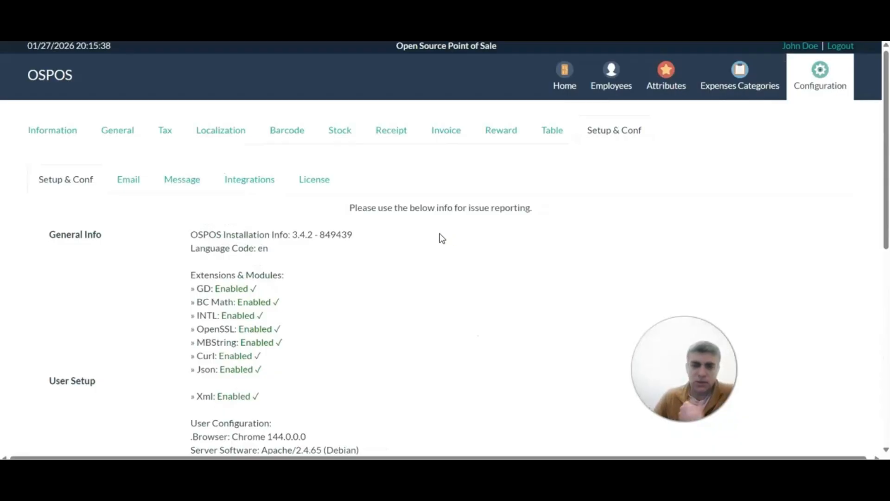
pyautogui.click(413, 206)
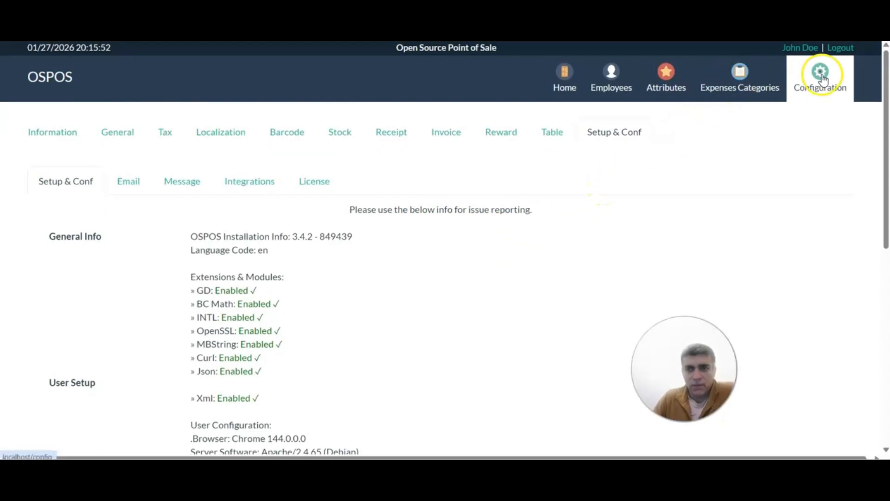
# Examine the expense categories and the new category form's name and description fields, then close the form without saving.
pyautogui.click(740, 74)
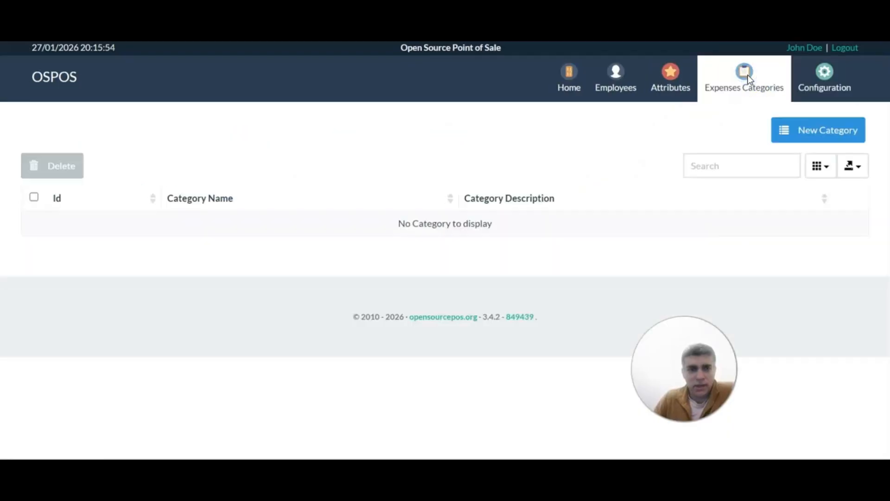
pyautogui.click(788, 128)
pyautogui.click(403, 147)
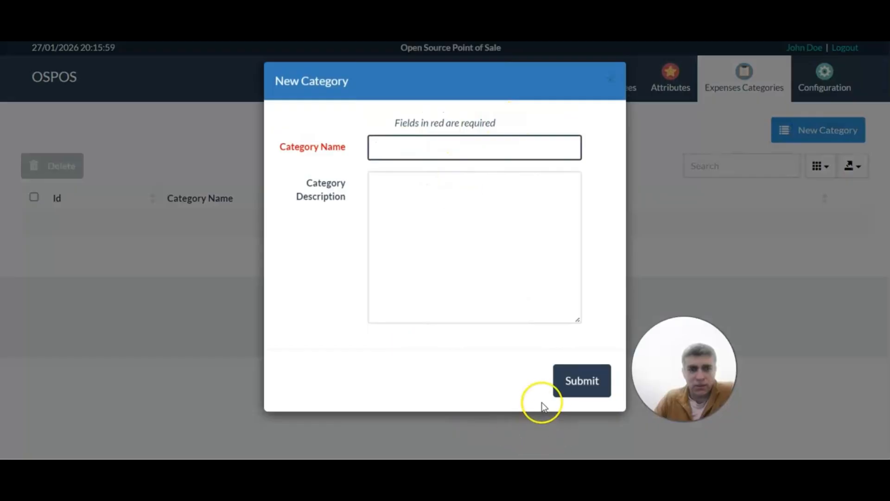
pyautogui.click(610, 80)
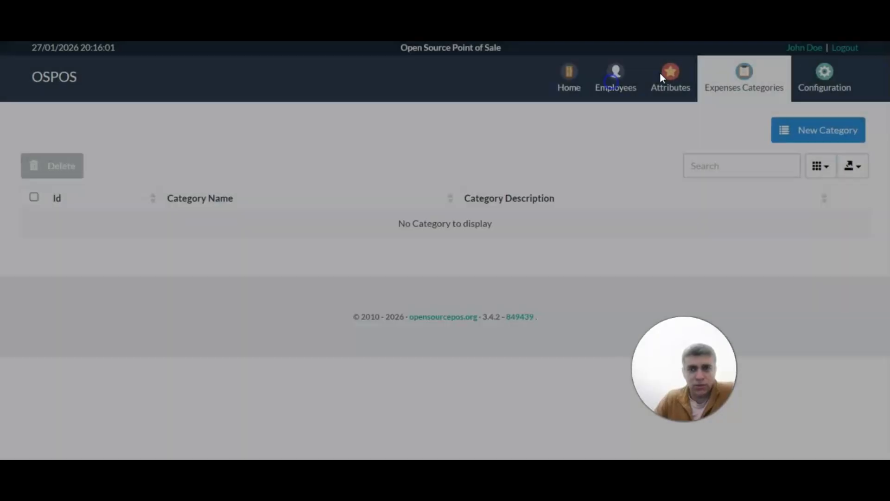
# Examine the attributes list and the new attribute form, including the available attribute types, and close the form without saving.
pyautogui.click(668, 86)
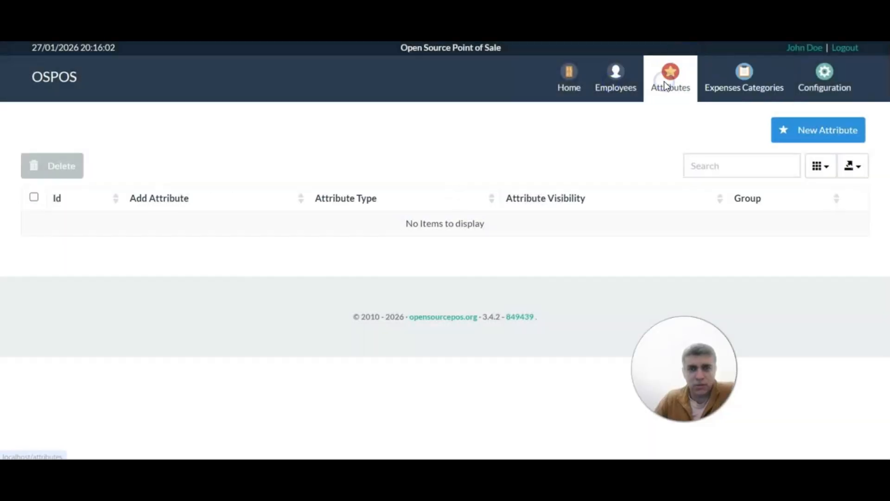
pyautogui.click(828, 135)
pyautogui.click(414, 185)
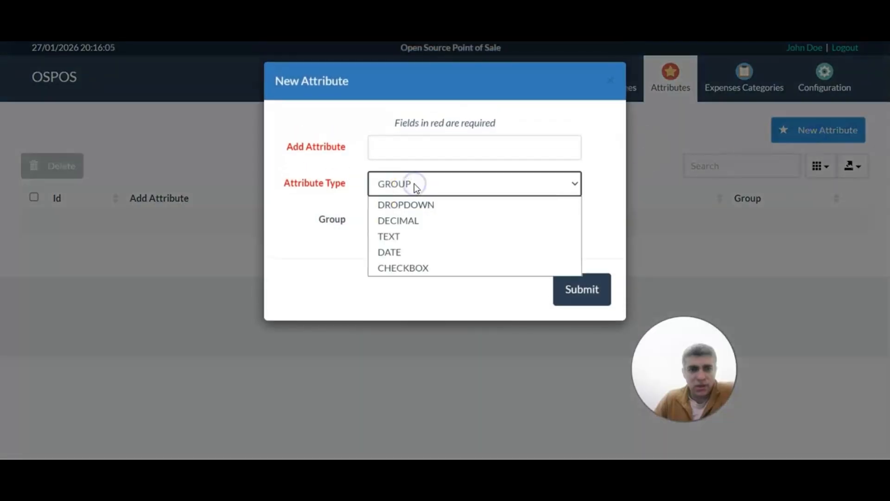
pyautogui.click(413, 184)
pyautogui.click(404, 149)
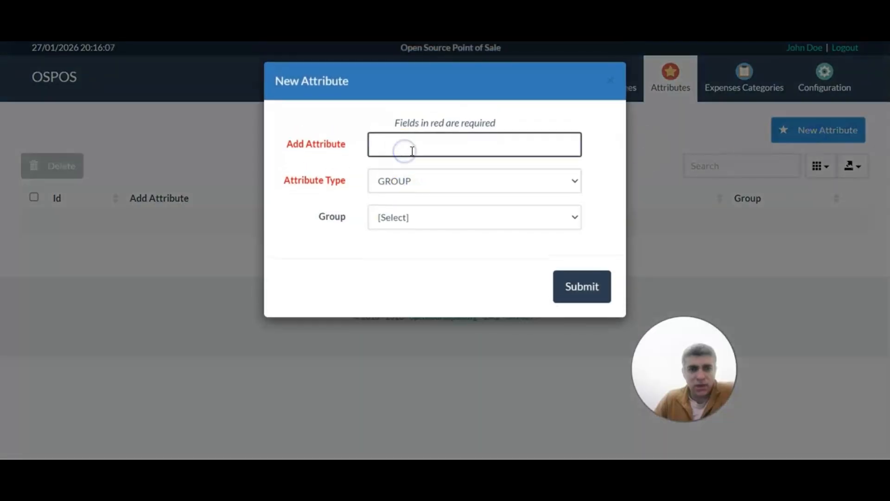
pyautogui.click(611, 81)
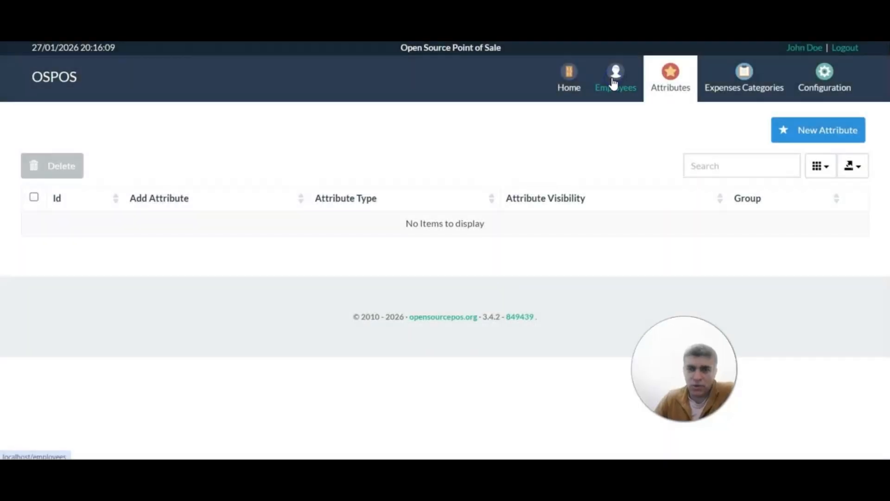